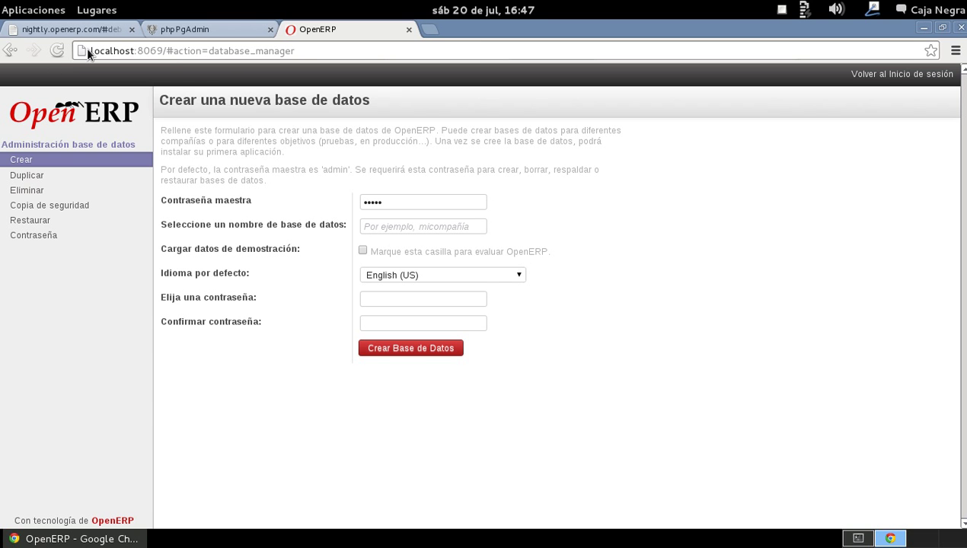
- Reload the localhost:8069 database manager so a fresh Crear form appears
{"action": "left_click", "coordinate": [152, 49]}
{"action": "key", "text": "Return"}
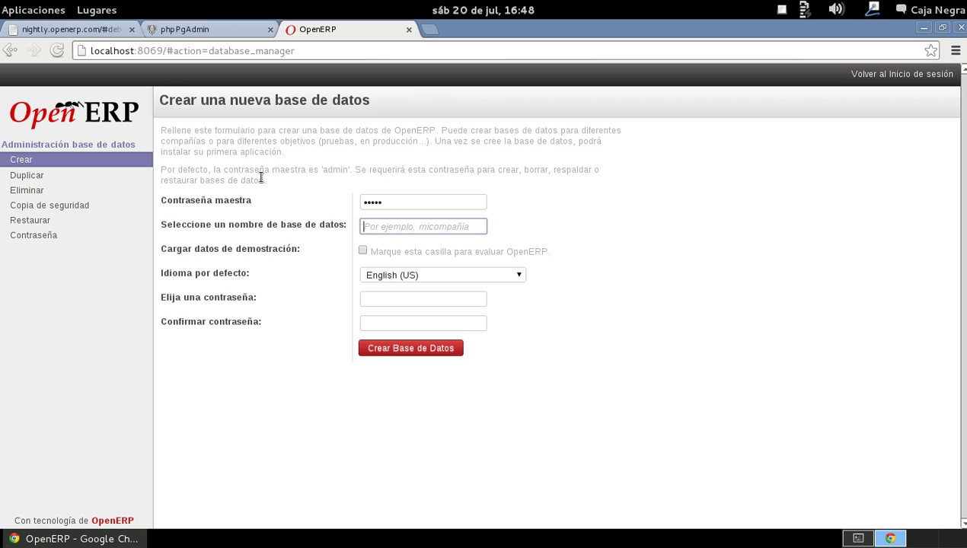
- Replace the master password and enter openerp as the new database name
{"action": "left_click", "coordinate": [390, 200]}
{"action": "left_click_drag", "start_coordinate": [399, 201], "coordinate": [276, 194]}
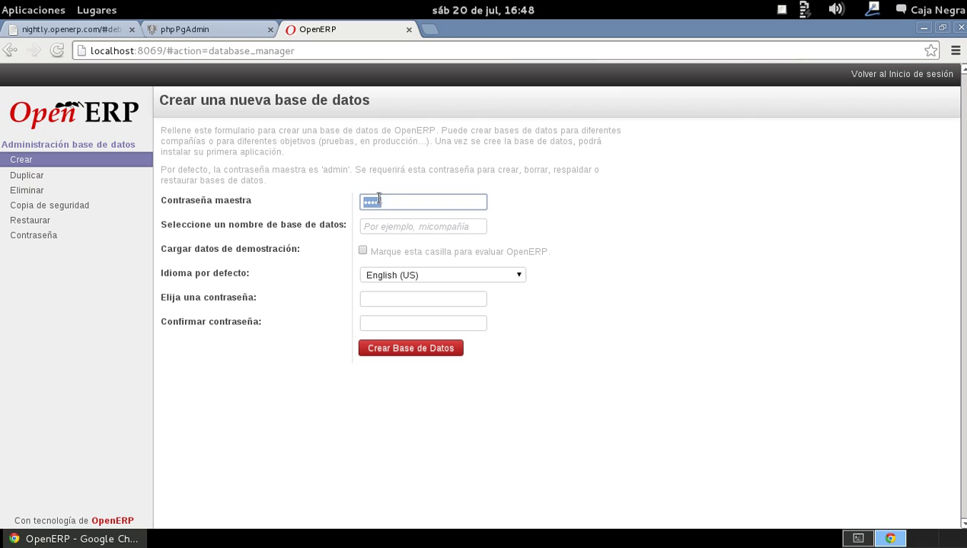
{"action": "type", "text": "admin"}
{"action": "left_click", "coordinate": [395, 226]}
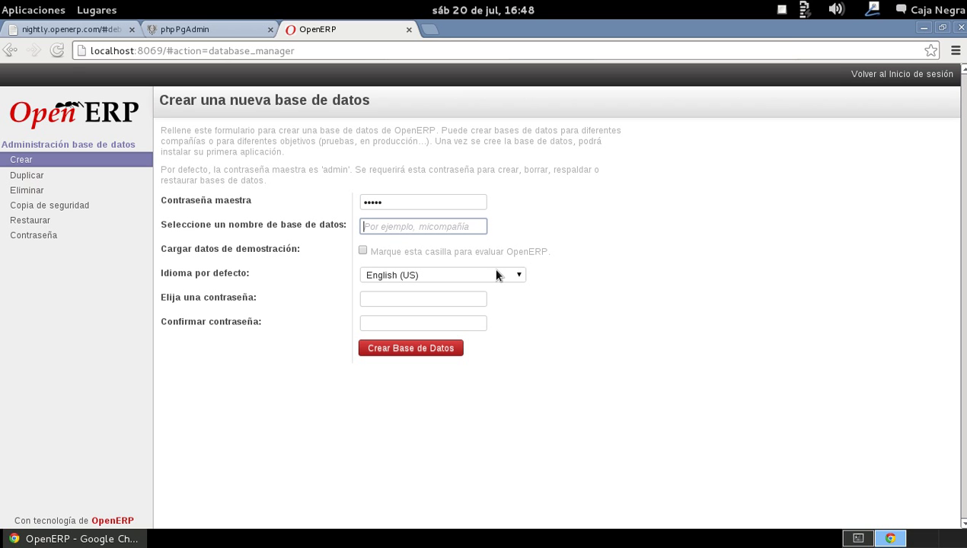
{"action": "type", "text": "open"}
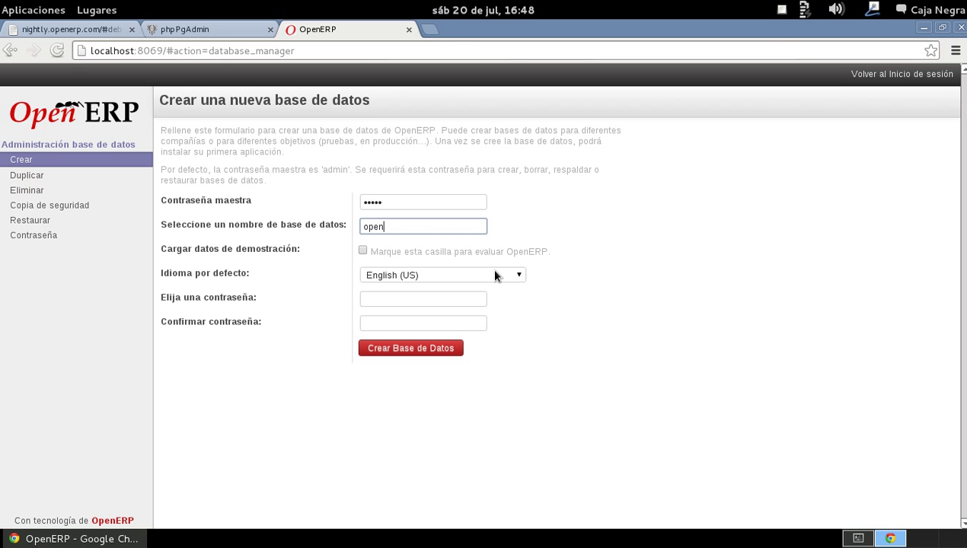
{"action": "type", "text": "erp"}
- Pick Spanish (MX) / Español (MX) from the Idioma por defecto list
{"action": "left_click", "coordinate": [434, 277]}
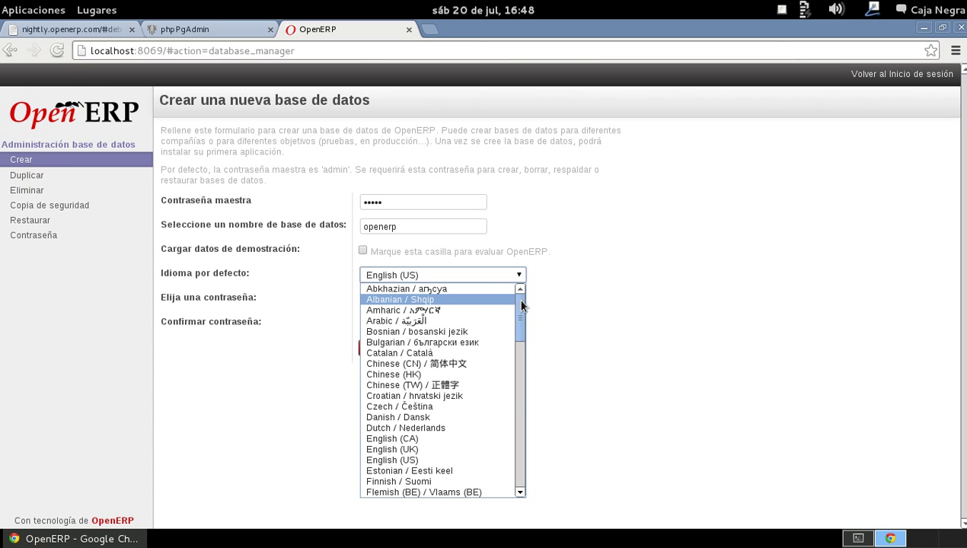
{"action": "left_click_drag", "start_coordinate": [522, 302], "coordinate": [518, 436]}
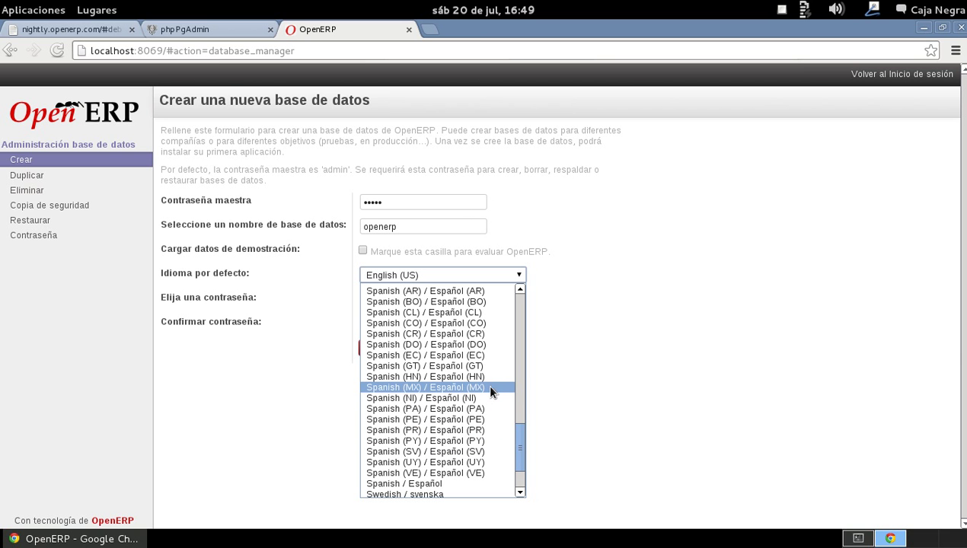
{"action": "left_click", "coordinate": [491, 388]}
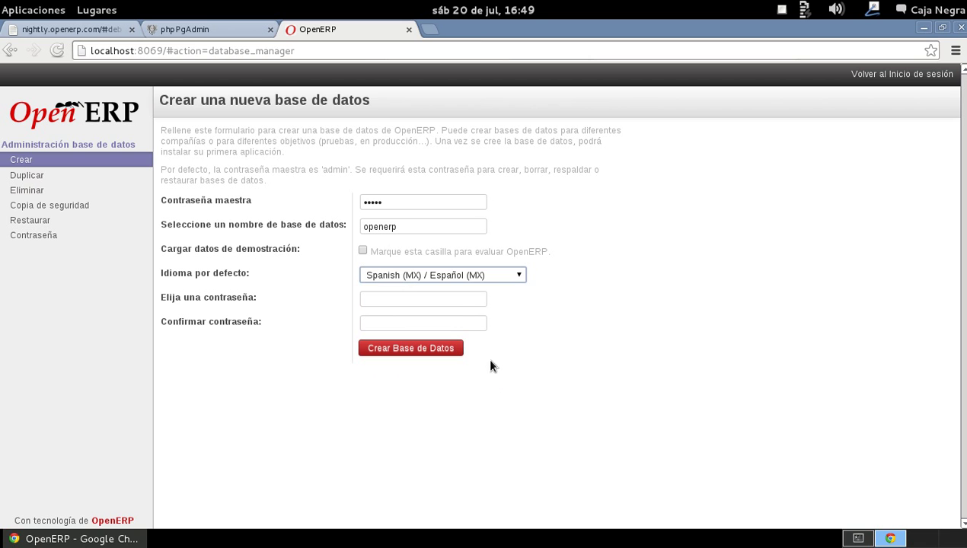
- Enter the administrator password and repeat it in Confirmar contraseña
{"action": "left_click", "coordinate": [441, 300]}
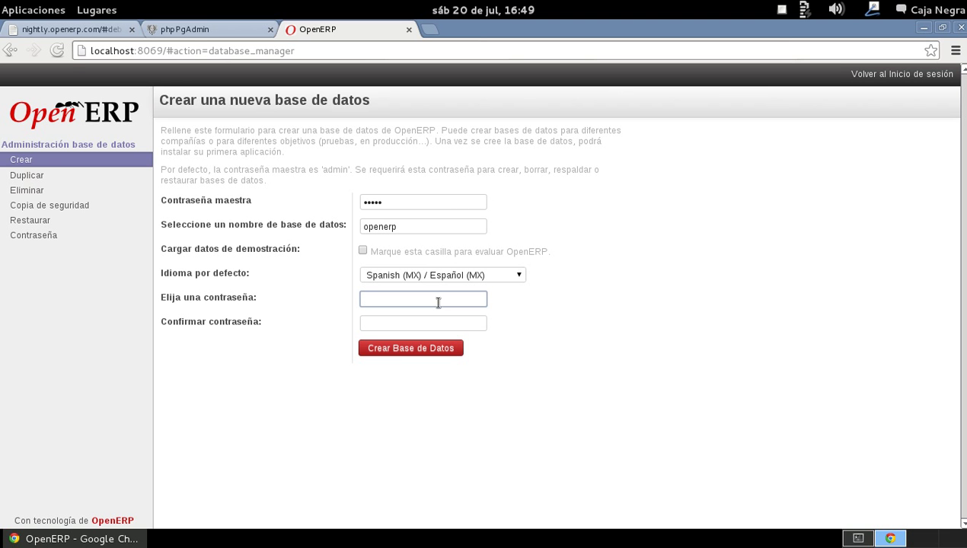
{"action": "type", "text": "openerp"}
{"action": "key", "text": "Tab"}
{"action": "type", "text": "openerp"}
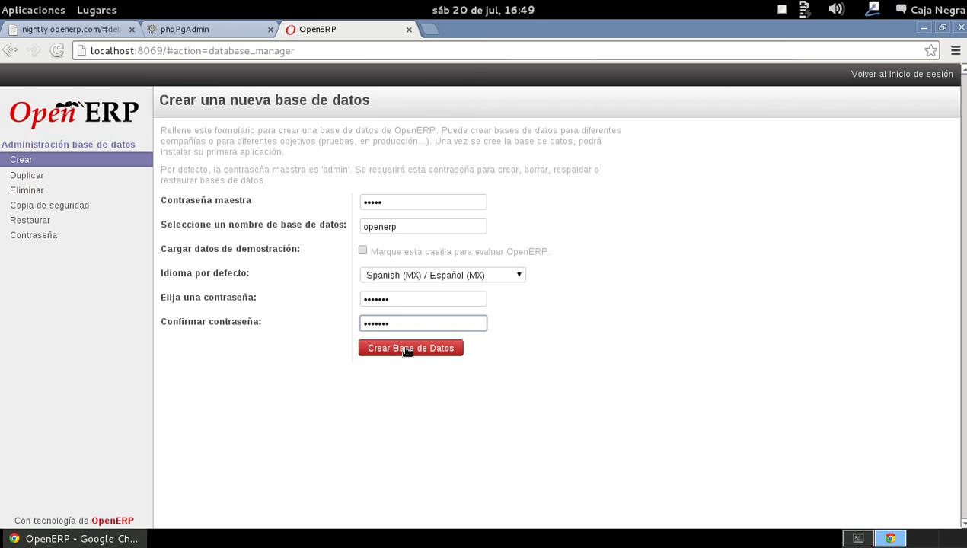
- Create the openerp database and wait for Módulos instalados to load
{"action": "left_click", "coordinate": [407, 351]}
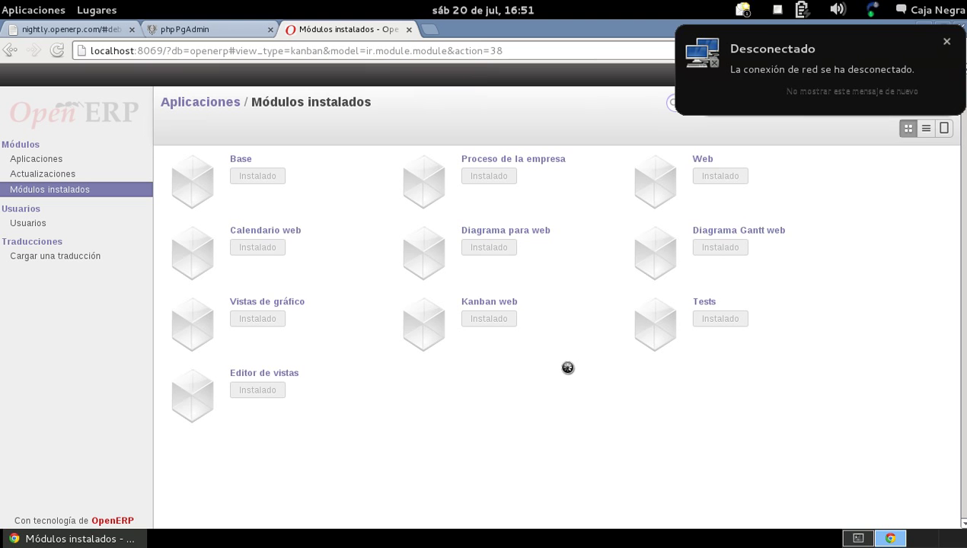
- Dismiss the network disconnection notice and show the Usuarios list
{"action": "left_click", "coordinate": [868, 80]}
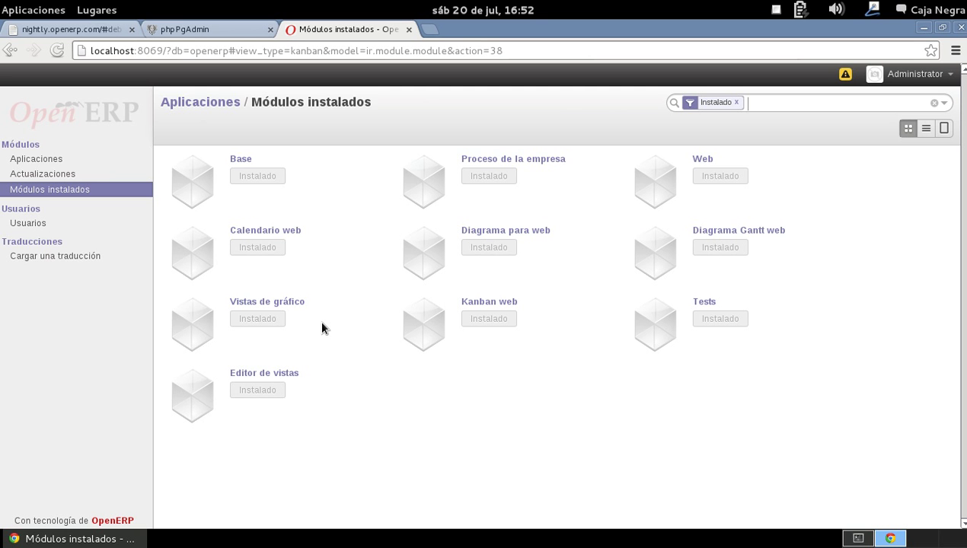
{"action": "left_click", "coordinate": [40, 223]}
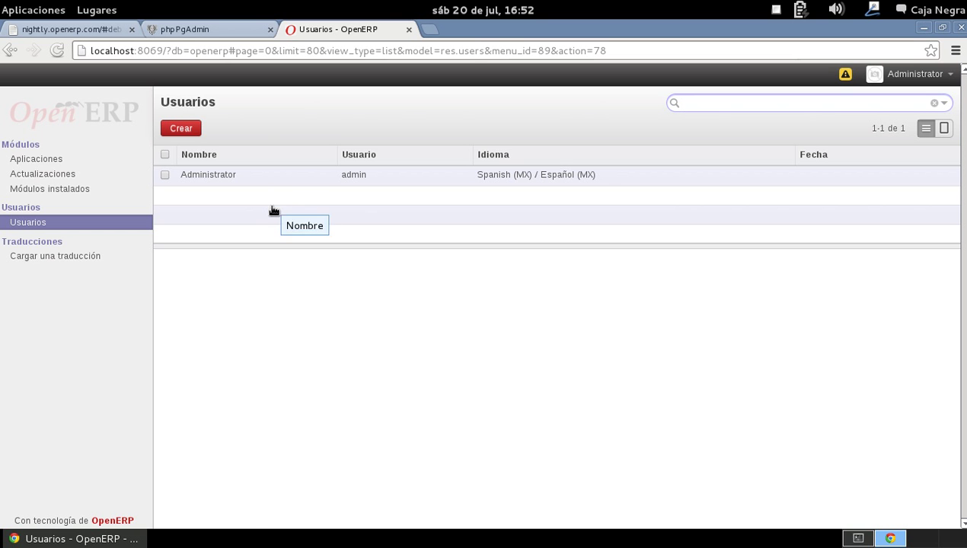
- Load the Español (MX) translation pack and close the success confirmation
{"action": "left_click", "coordinate": [76, 257]}
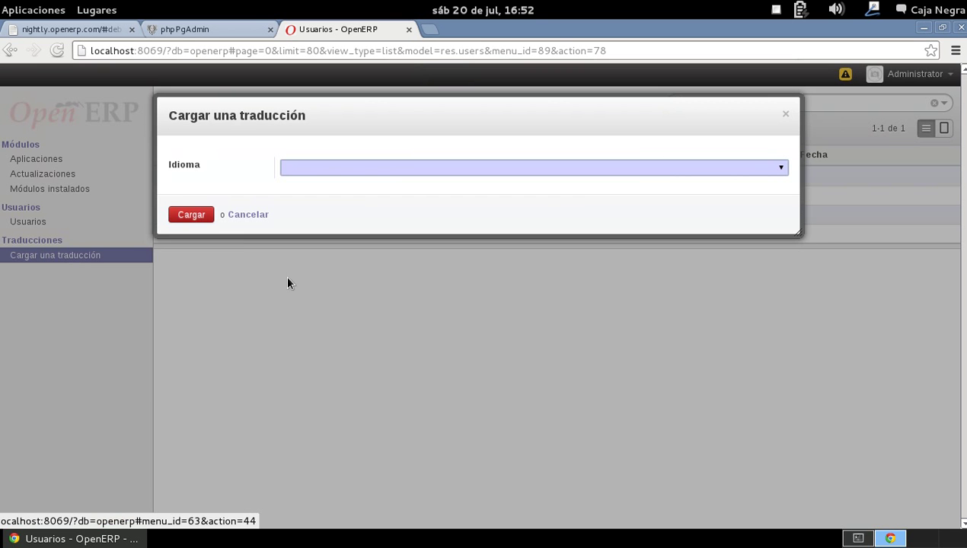
{"action": "left_click", "coordinate": [781, 168]}
{"action": "left_click_drag", "start_coordinate": [783, 201], "coordinate": [790, 320]}
{"action": "left_click", "coordinate": [453, 333]}
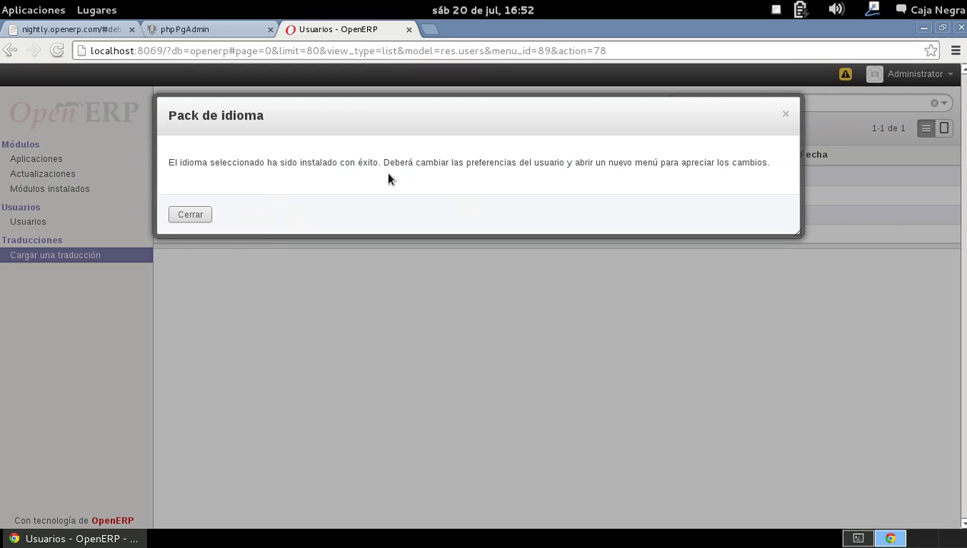
{"action": "left_click", "coordinate": [190, 215]}
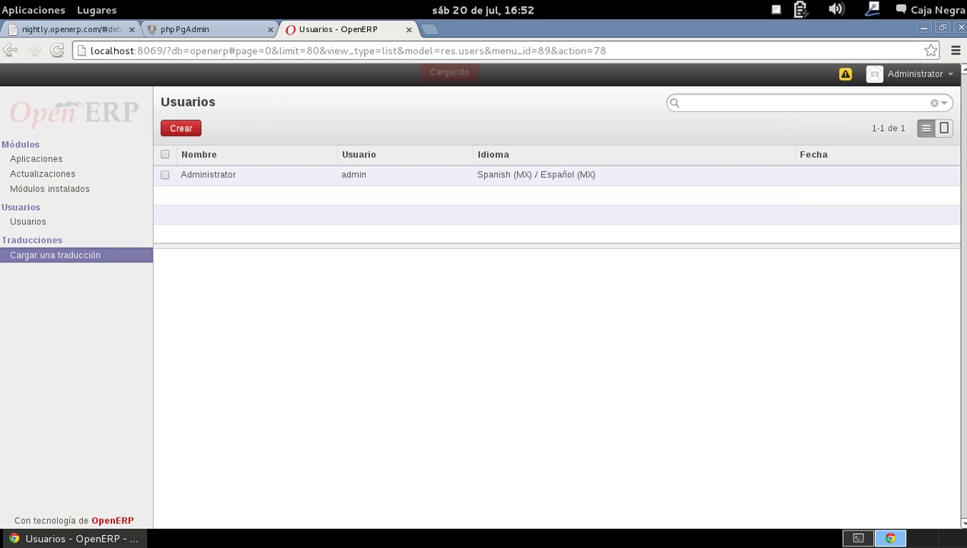
- Go to Aplicaciones, view the timezone mismatch details, and dismiss both notices
{"action": "left_click", "coordinate": [34, 159]}
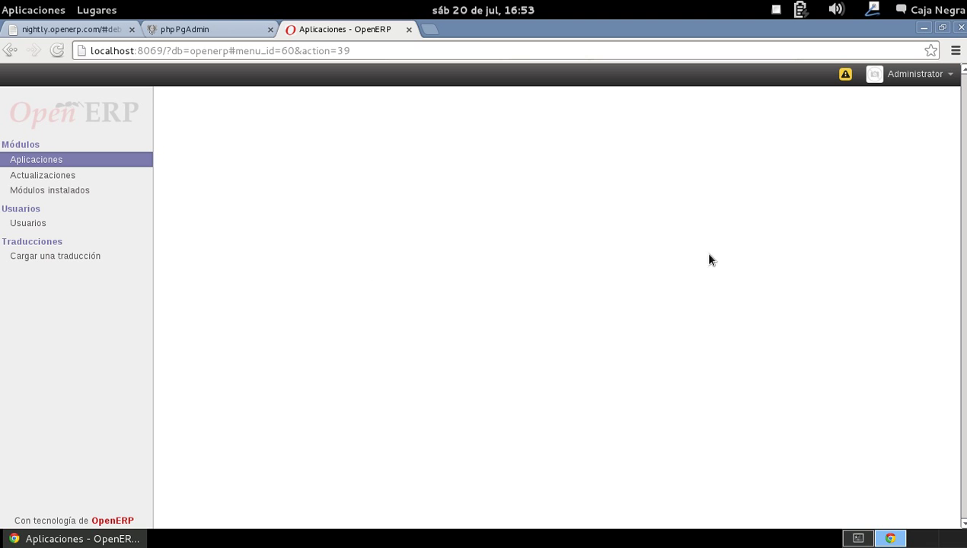
{"action": "mouse_move", "coordinate": [844, 78]}
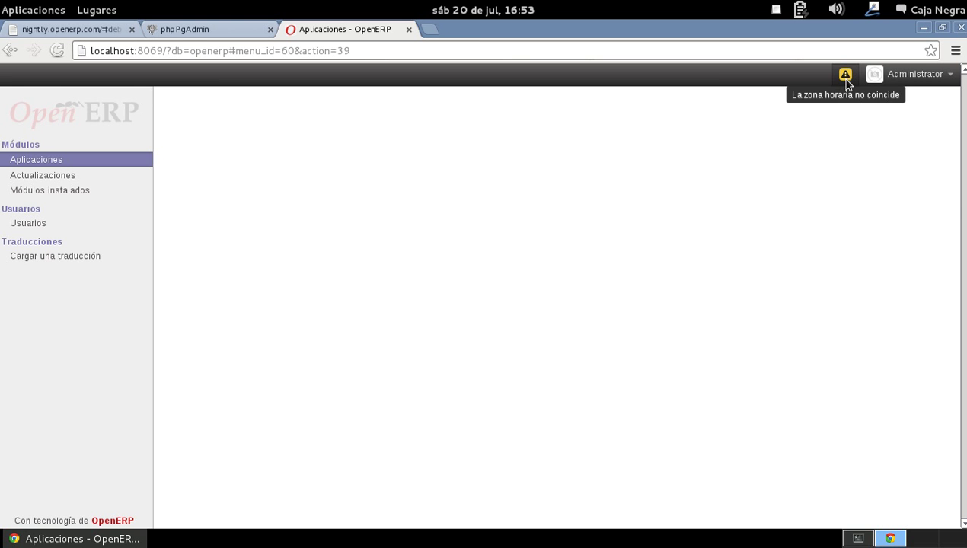
{"action": "left_click", "coordinate": [845, 76]}
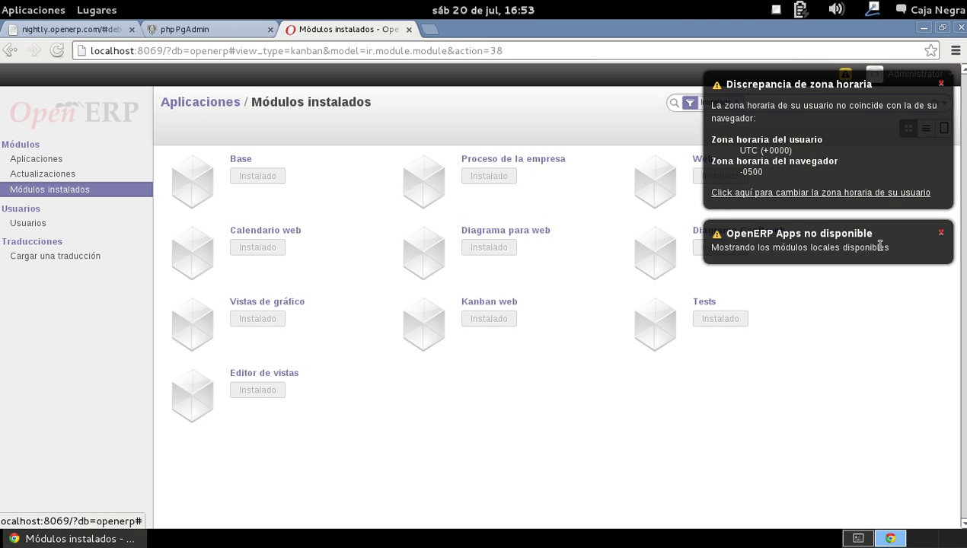
{"action": "left_click", "coordinate": [940, 233]}
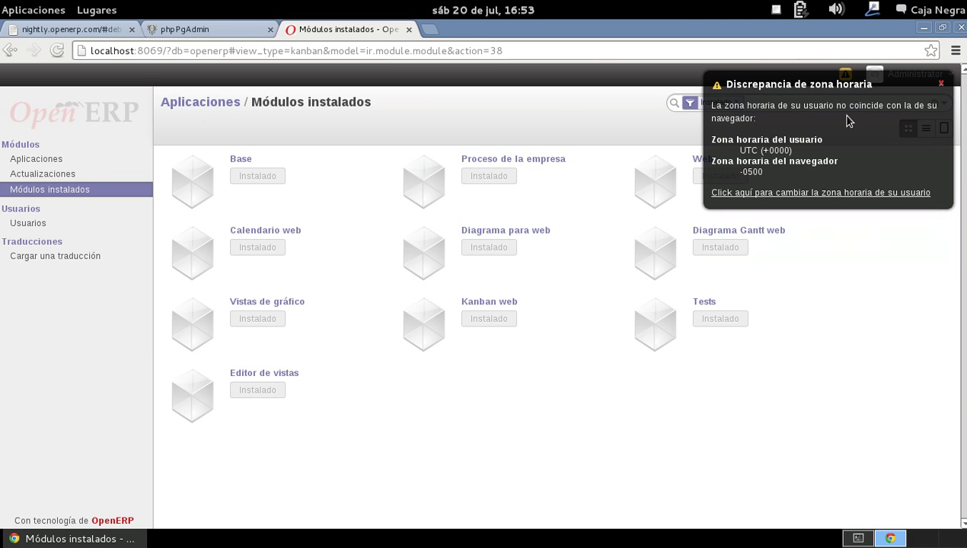
{"action": "left_click", "coordinate": [941, 83]}
- Look at the Administrator preferences and close them without changes
{"action": "left_click", "coordinate": [948, 74]}
{"action": "left_click", "coordinate": [834, 98]}
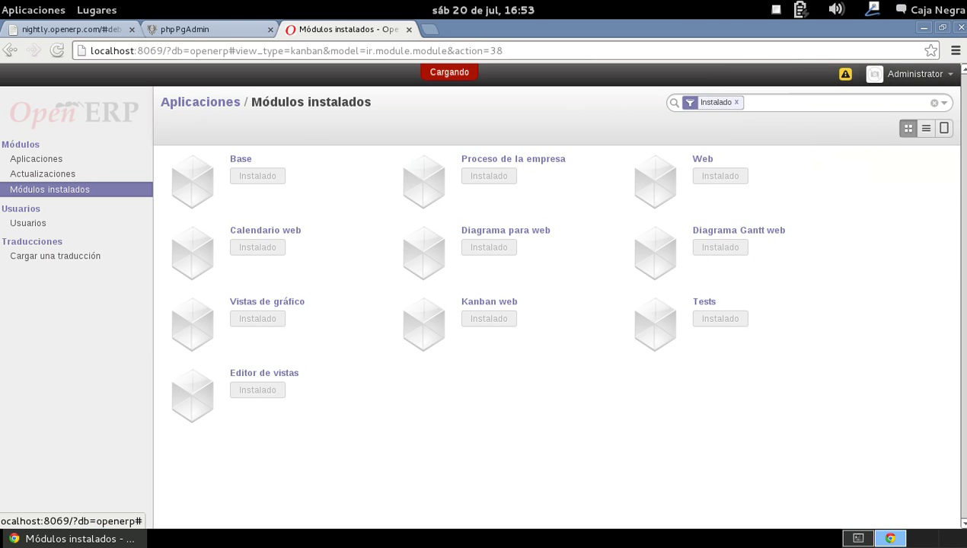
{"action": "left_click", "coordinate": [785, 115]}
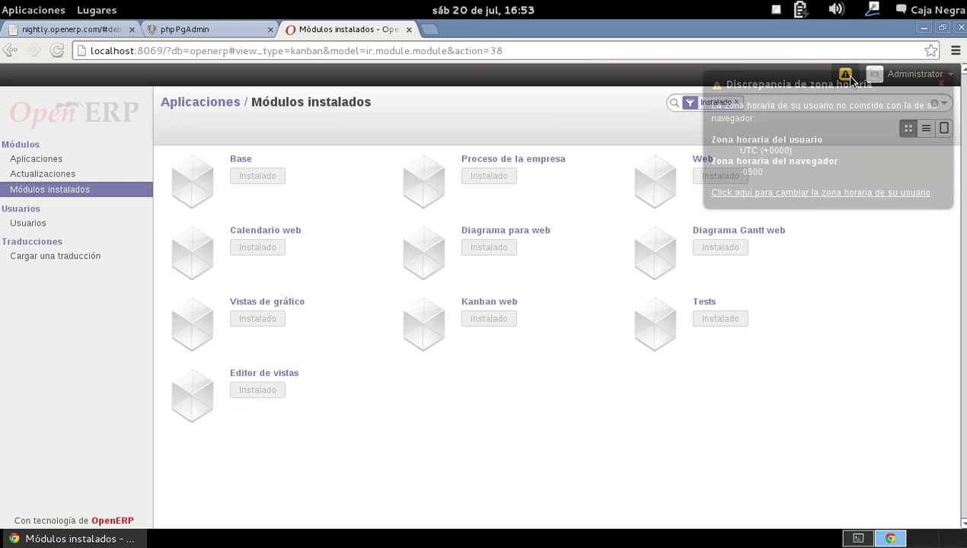
{"action": "left_click", "coordinate": [781, 195]}
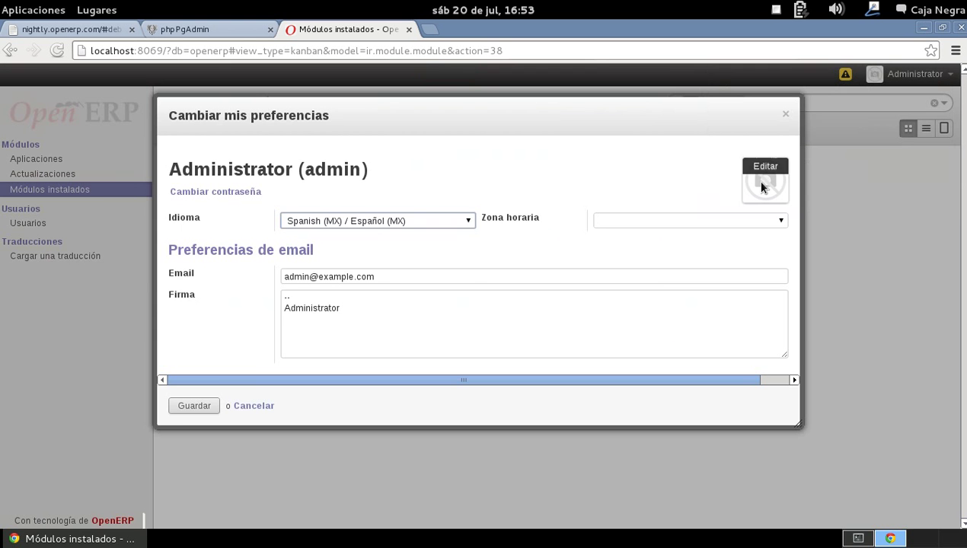
{"action": "key", "text": "Escape"}
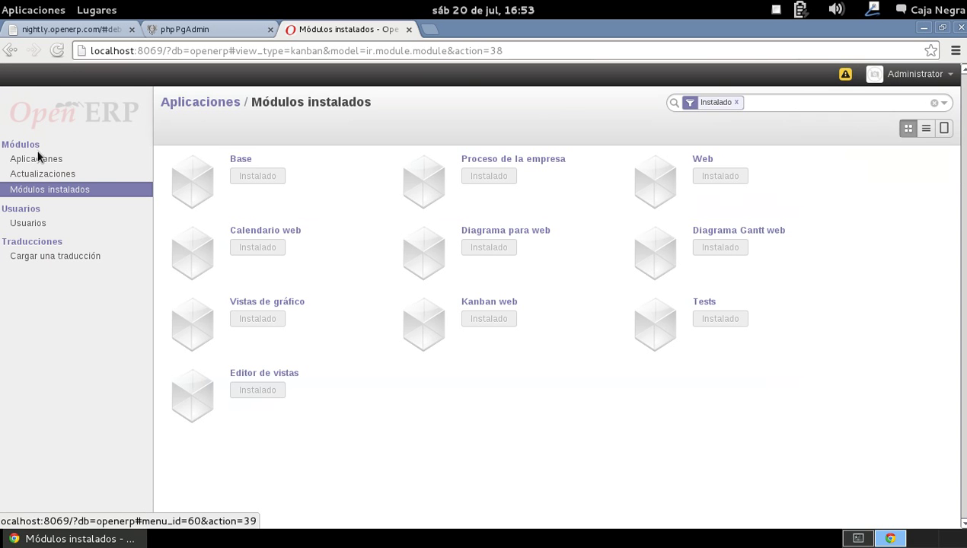
{"action": "left_click", "coordinate": [40, 160]}
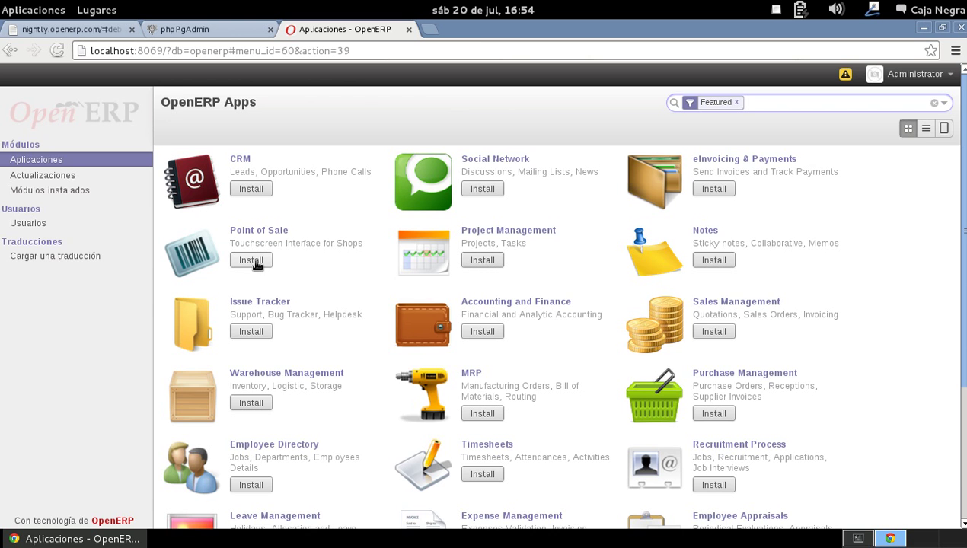
{"action": "scroll", "coordinate": [246, 265], "scroll_direction": "down", "scroll_amount": 5}
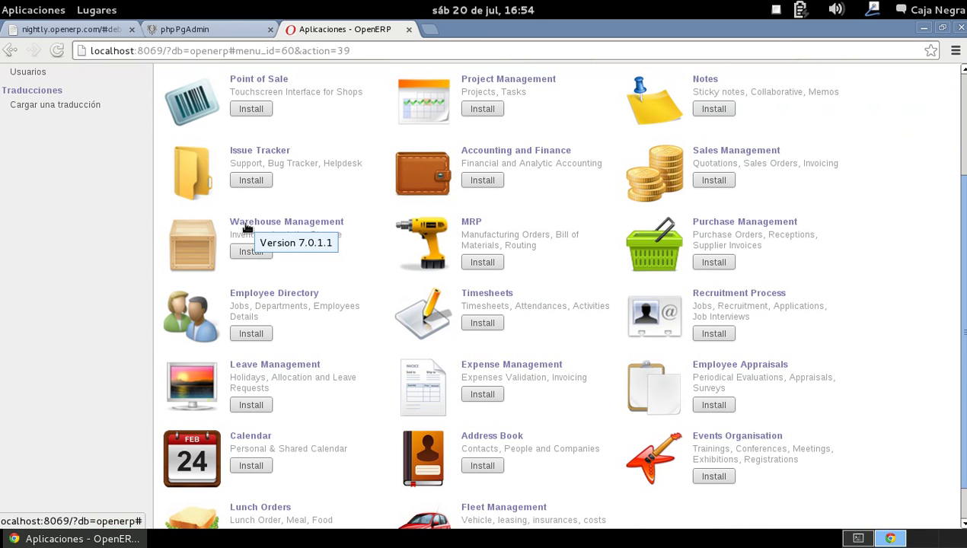
{"action": "scroll", "coordinate": [282, 251], "scroll_direction": "down", "scroll_amount": 1}
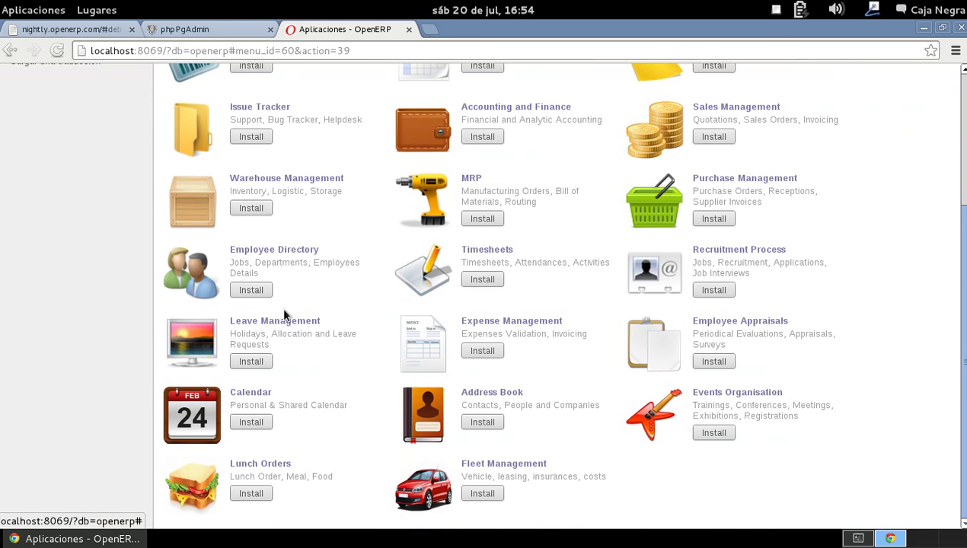
{"action": "scroll", "coordinate": [305, 327], "scroll_direction": "up", "scroll_amount": 6}
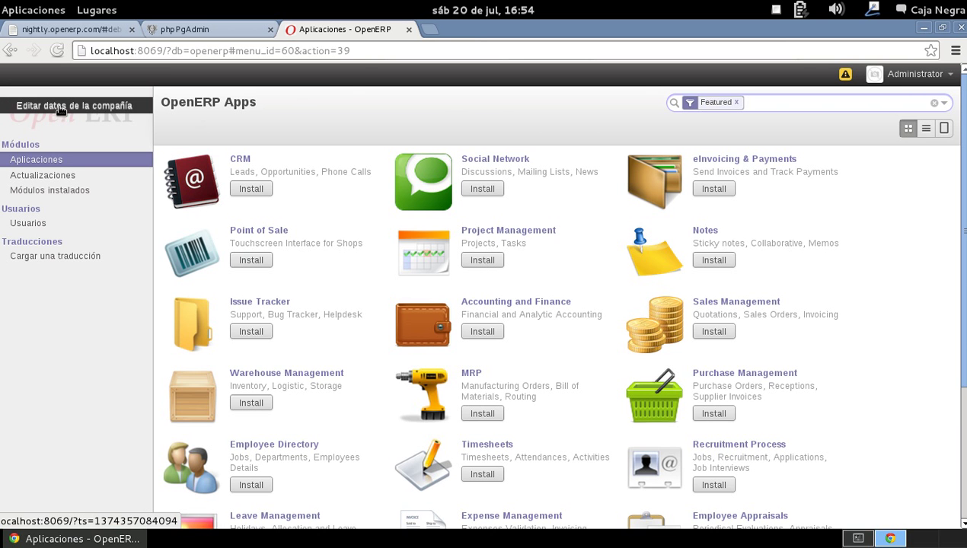
- Enter Caja Negra as the company name, leaving the logo unchanged
{"action": "left_click", "coordinate": [98, 114]}
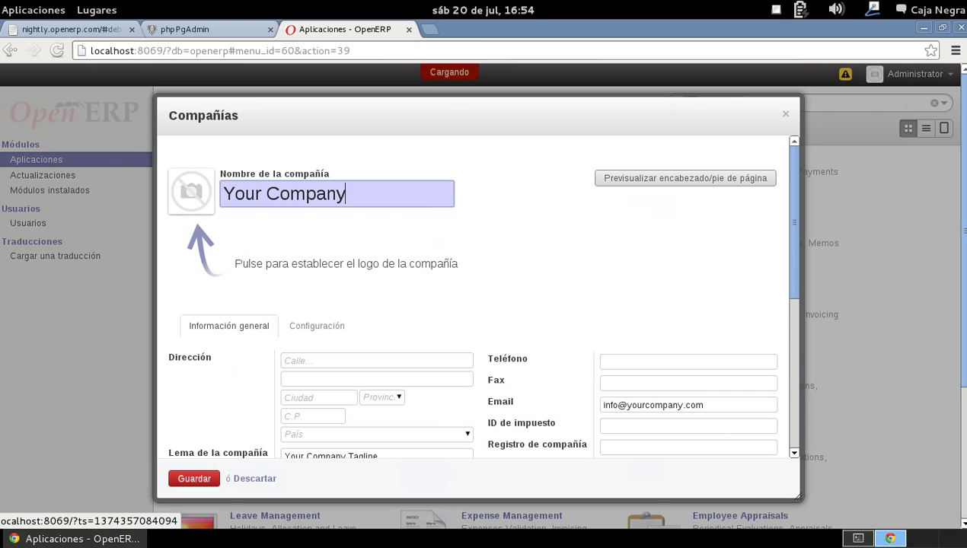
{"action": "type", "text": "Caja Negra"}
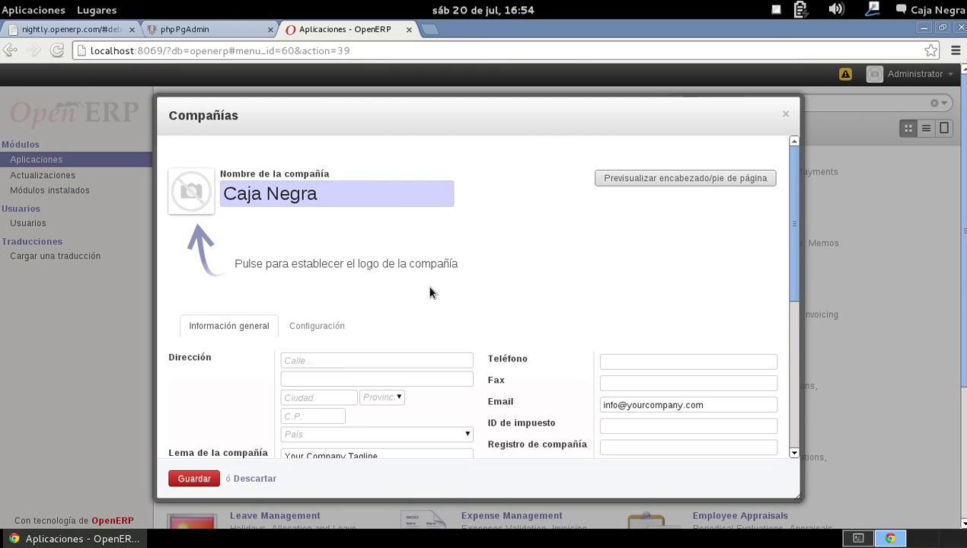
{"action": "scroll", "coordinate": [305, 251], "scroll_direction": "down", "scroll_amount": 3}
{"action": "scroll", "coordinate": [213, 175], "scroll_direction": "up", "scroll_amount": 2}
{"action": "left_click", "coordinate": [191, 142]}
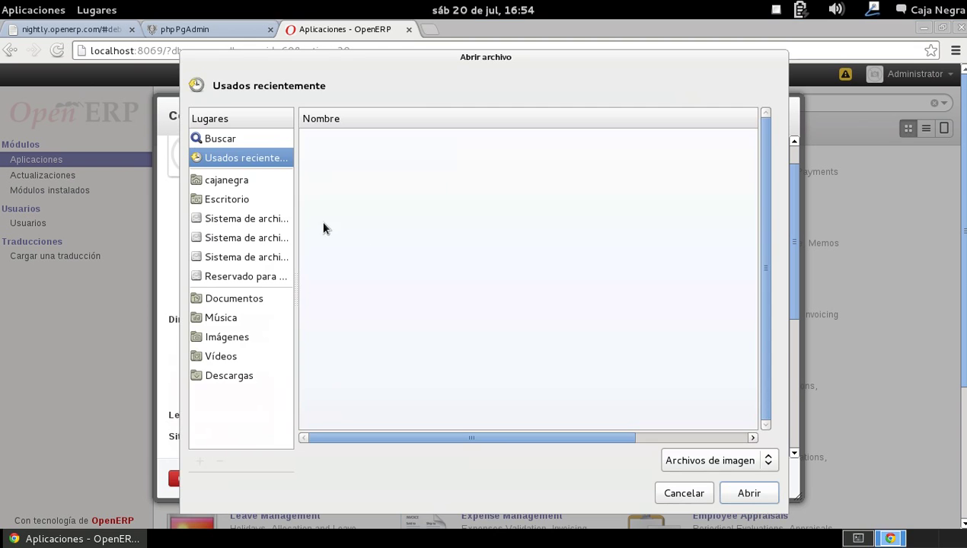
{"action": "left_click", "coordinate": [684, 492]}
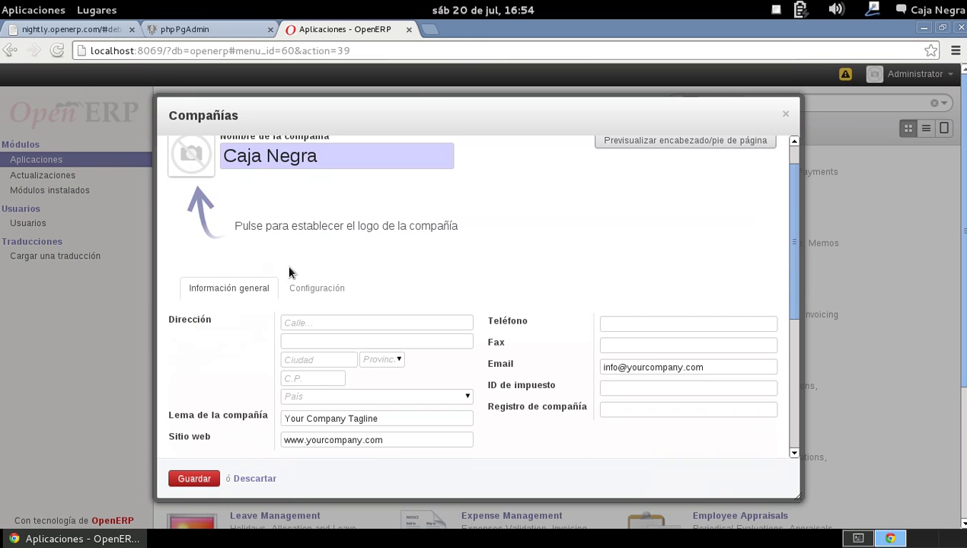
{"action": "scroll", "coordinate": [274, 264], "scroll_direction": "down", "scroll_amount": 4}
- Go through the company address, province, country and website fields without filling them
{"action": "left_click", "coordinate": [313, 170]}
{"action": "left_click", "coordinate": [316, 209]}
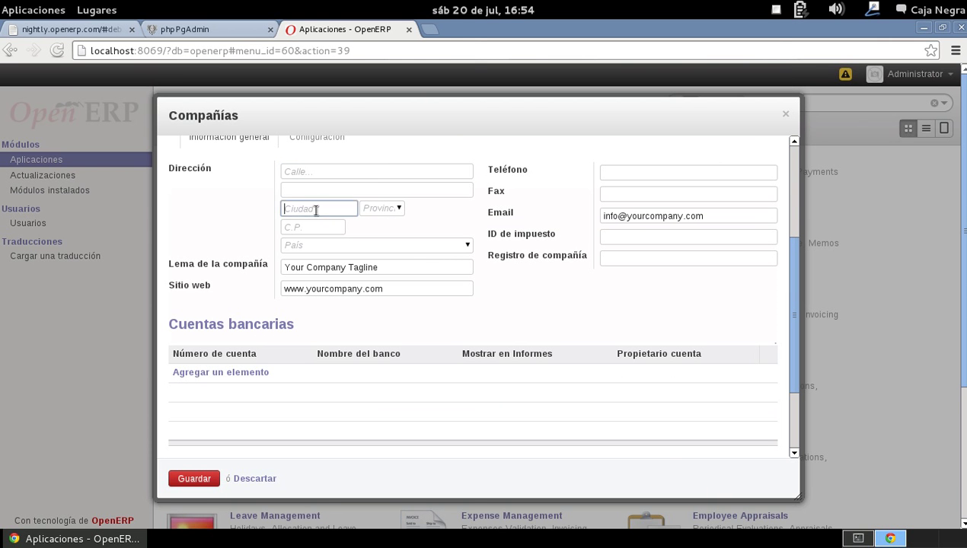
{"action": "left_click", "coordinate": [400, 210]}
{"action": "left_click", "coordinate": [400, 209]}
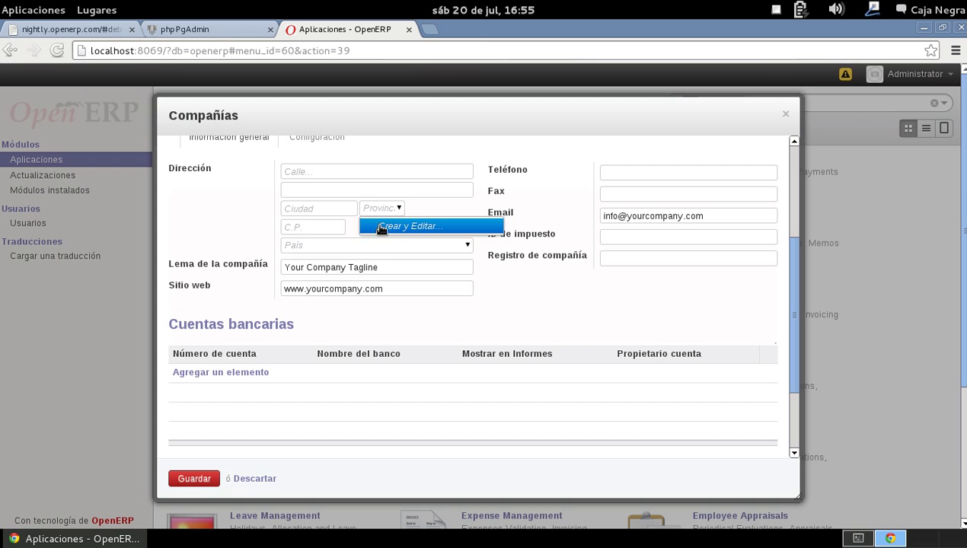
{"action": "left_click", "coordinate": [337, 248]}
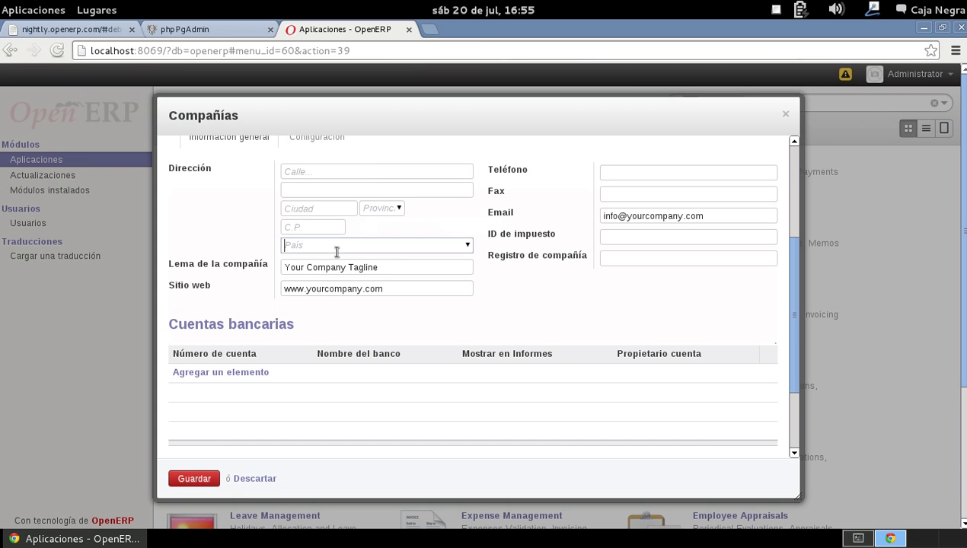
{"action": "left_click", "coordinate": [328, 230]}
{"action": "left_click", "coordinate": [331, 244]}
{"action": "key", "text": "Tab"}
{"action": "left_click", "coordinate": [422, 288]}
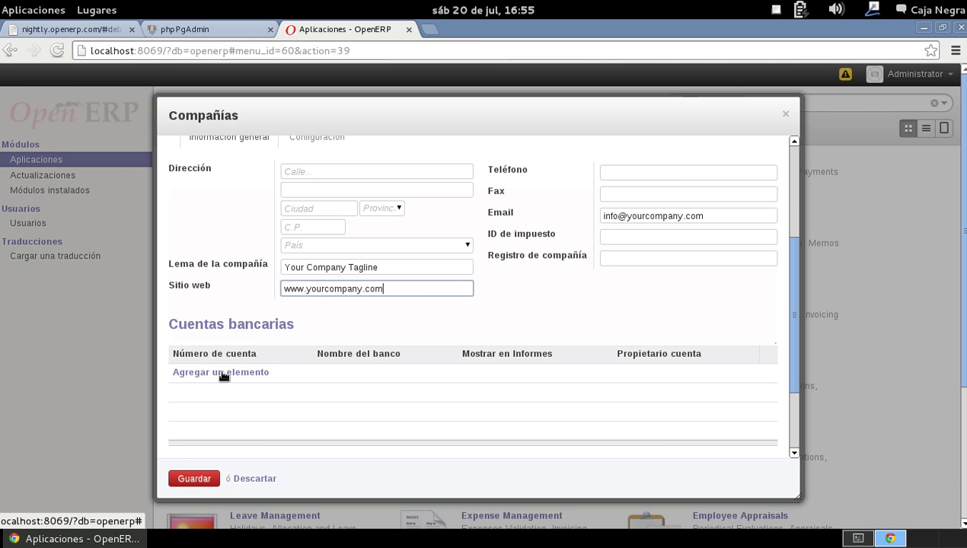
{"action": "scroll", "coordinate": [278, 377], "scroll_direction": "down", "scroll_amount": 5}
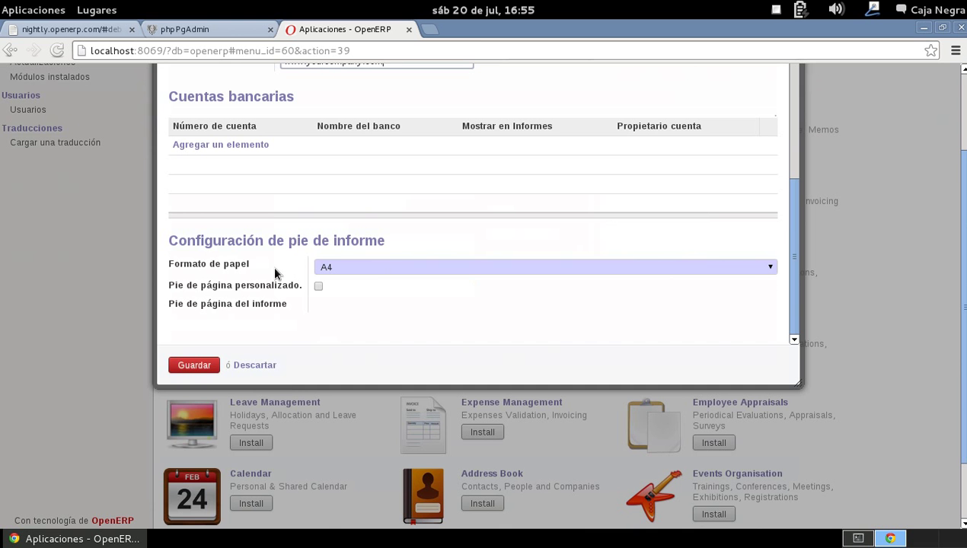
- Set the paper format to Carta de EEUU and save the company
{"action": "left_click", "coordinate": [373, 268]}
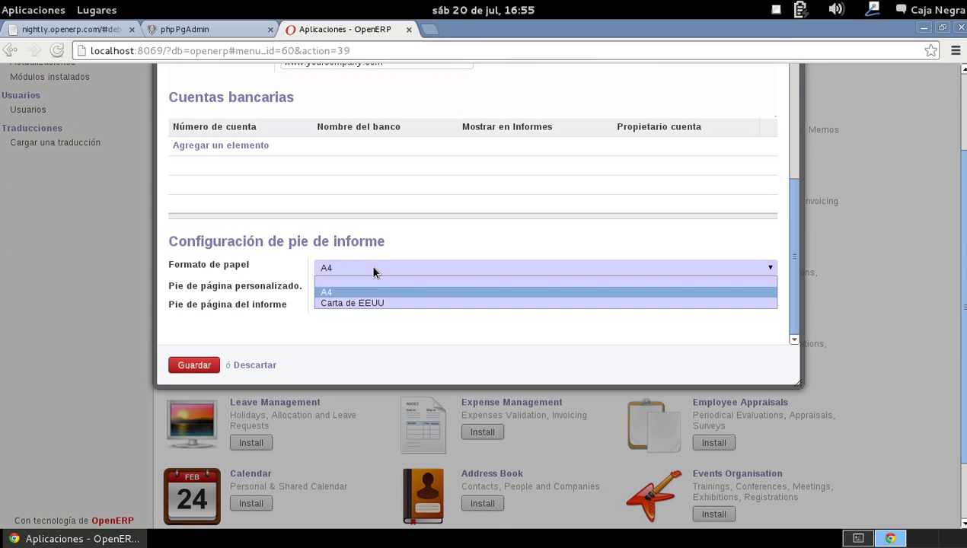
{"action": "left_click", "coordinate": [369, 301]}
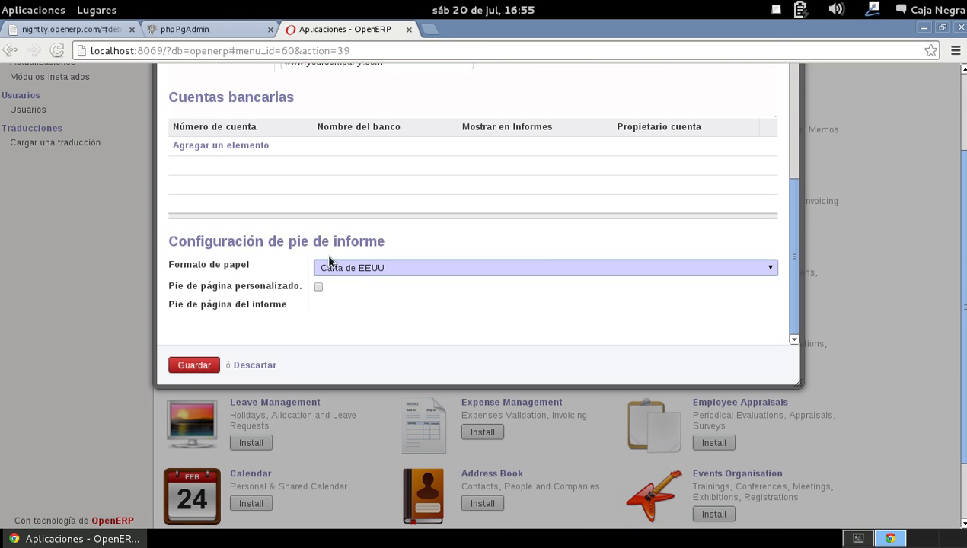
{"action": "left_click", "coordinate": [195, 366]}
{"action": "mouse_move", "coordinate": [62, 111]}
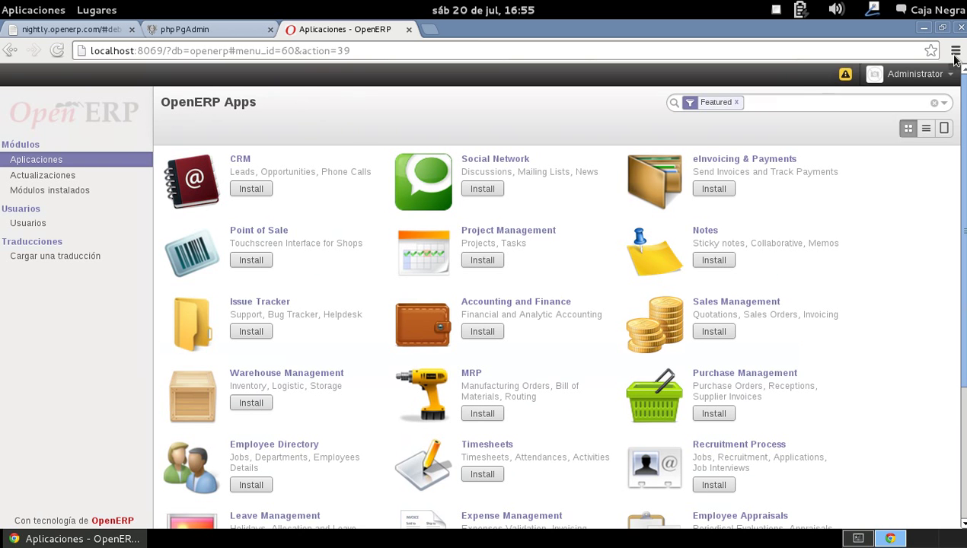
- Install Warehouse Management from the Aplicaciones catalogue and wait while it loads
{"action": "mouse_move", "coordinate": [98, 97]}
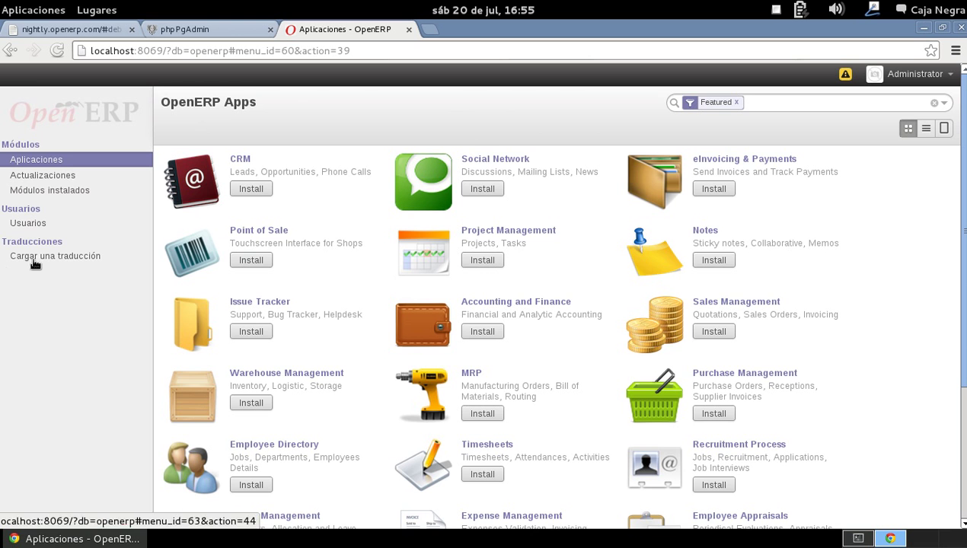
{"action": "scroll", "coordinate": [907, 238], "scroll_direction": "down", "scroll_amount": 5}
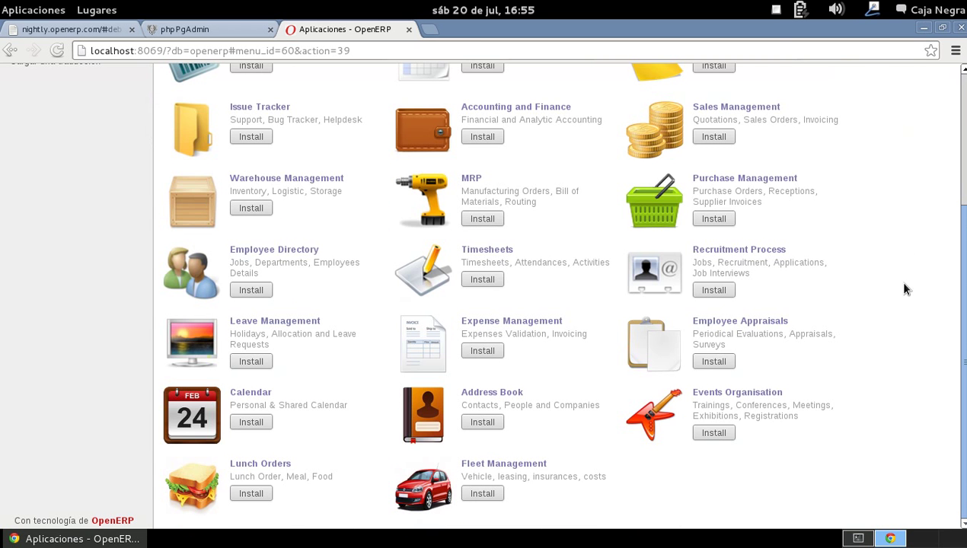
{"action": "scroll", "coordinate": [293, 335], "scroll_direction": "up", "scroll_amount": 5}
{"action": "scroll", "coordinate": [271, 259], "scroll_direction": "down", "scroll_amount": 3}
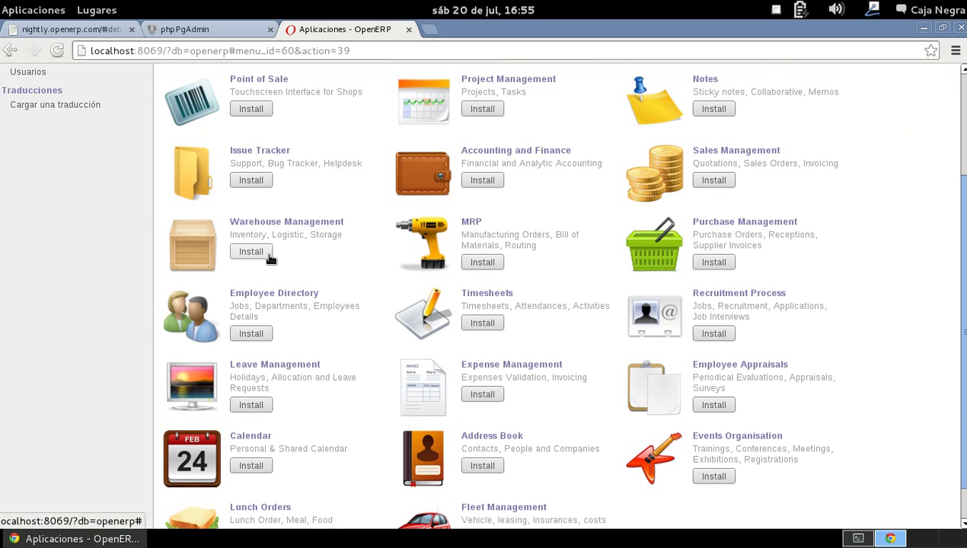
{"action": "left_click", "coordinate": [267, 257]}
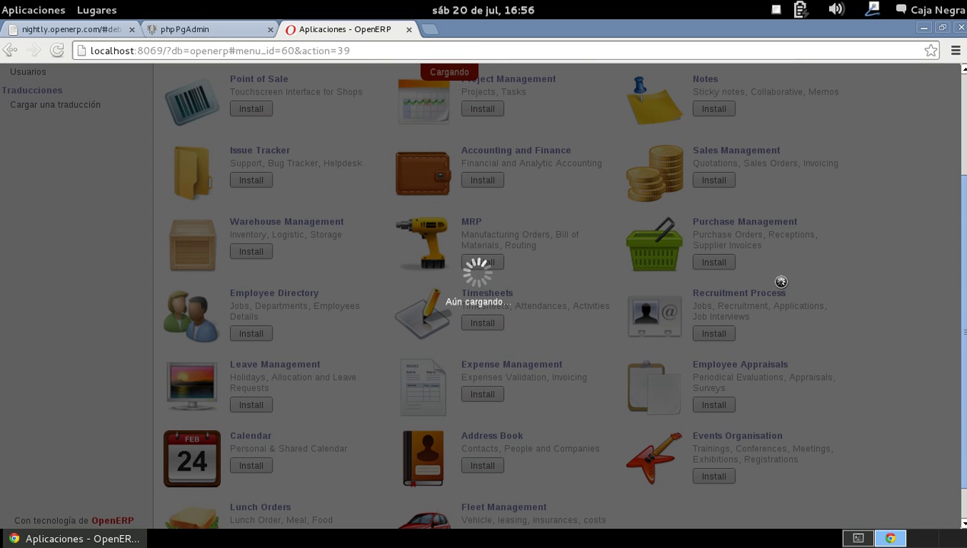
{"action": "scroll", "coordinate": [781, 282], "scroll_direction": "down", "scroll_amount": 1}
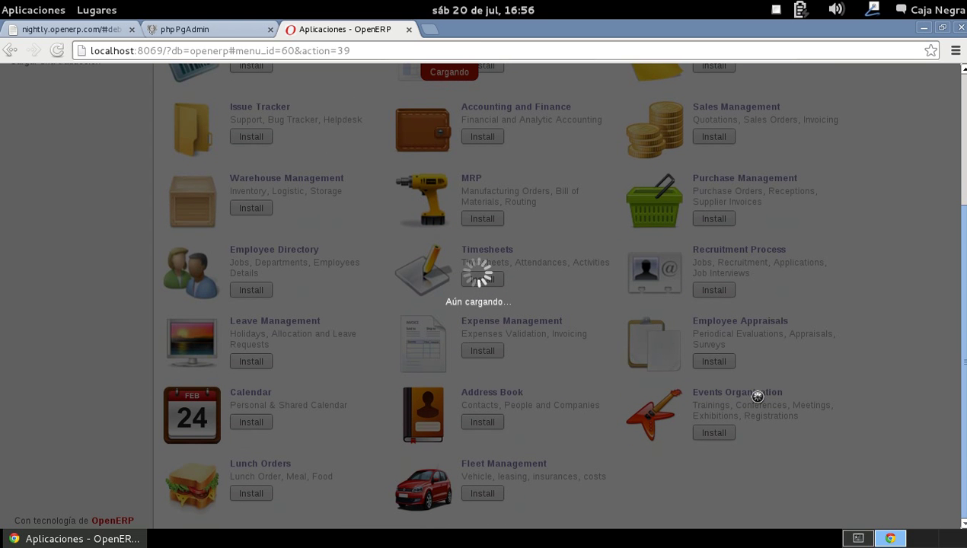
{"action": "scroll", "coordinate": [296, 389], "scroll_direction": "up", "scroll_amount": 5}
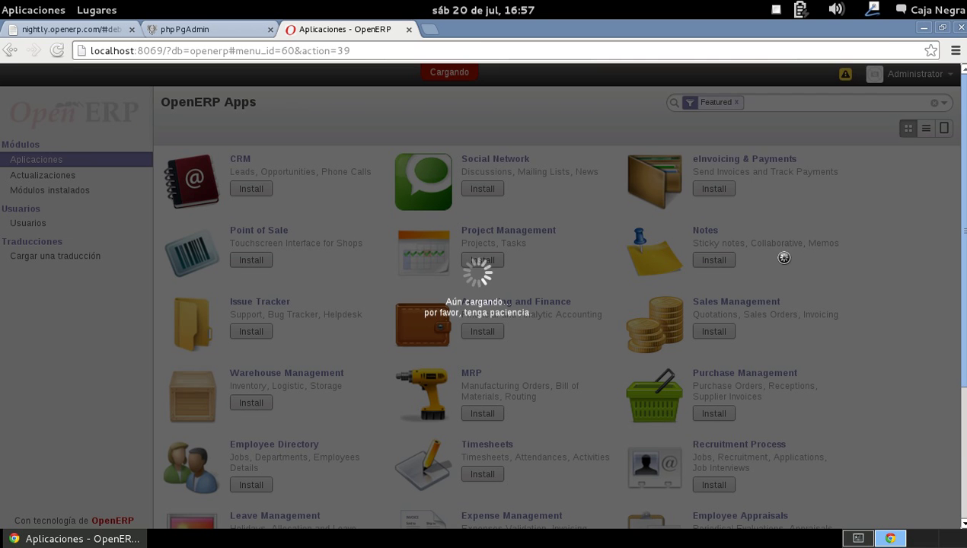
- Check the wired connection's IP address (192.168.1.104), close the details, and open Aplicaciones
{"action": "left_click", "coordinate": [866, 13]}
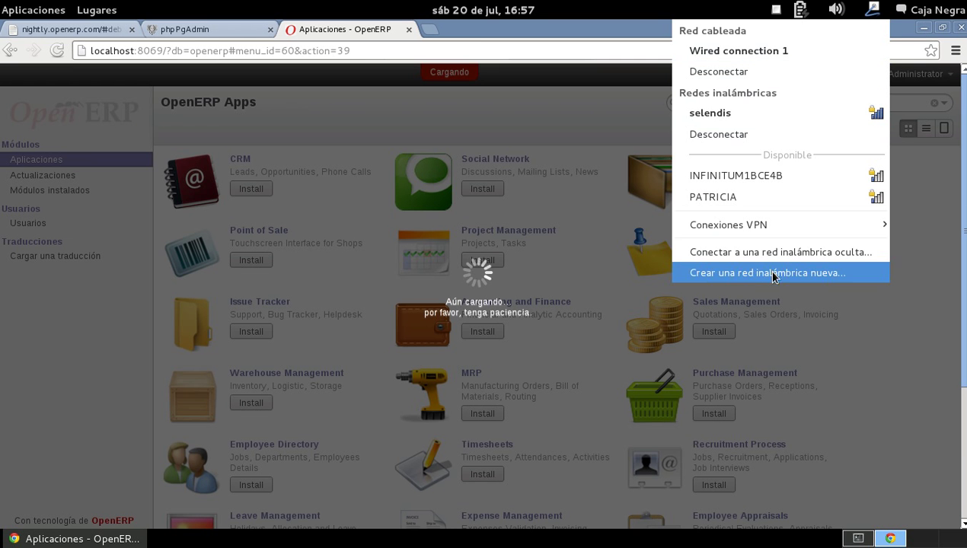
{"action": "right_click", "coordinate": [872, 12]}
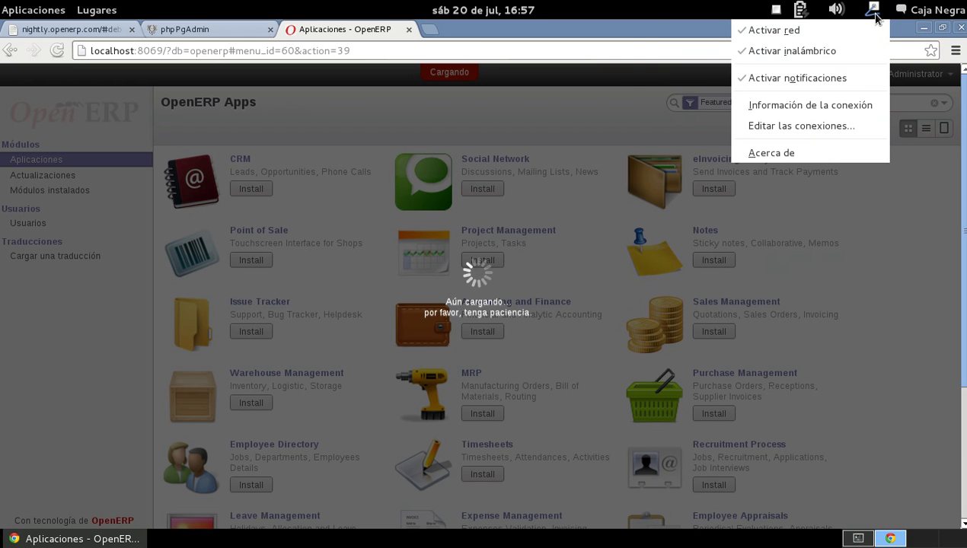
{"action": "left_click", "coordinate": [805, 103]}
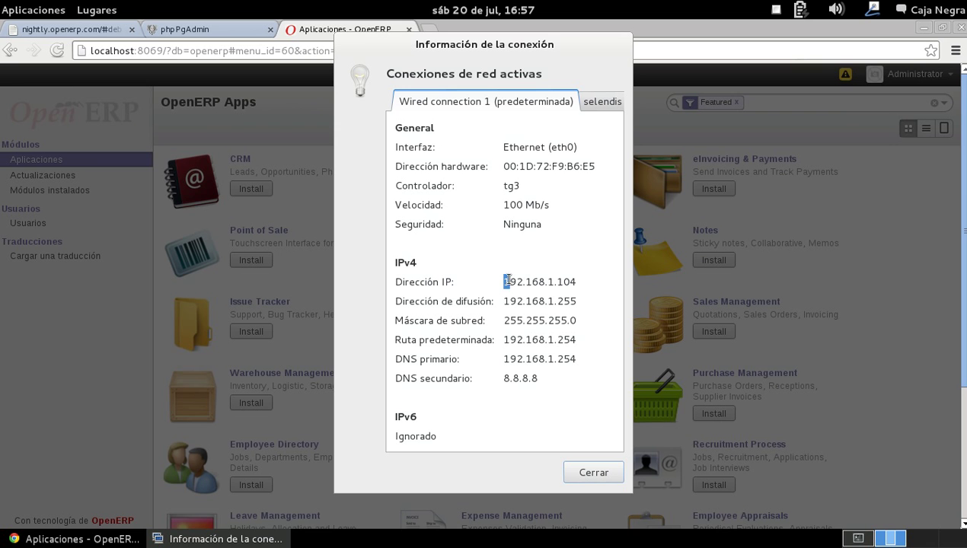
{"action": "left_click_drag", "start_coordinate": [505, 281], "coordinate": [575, 278]}
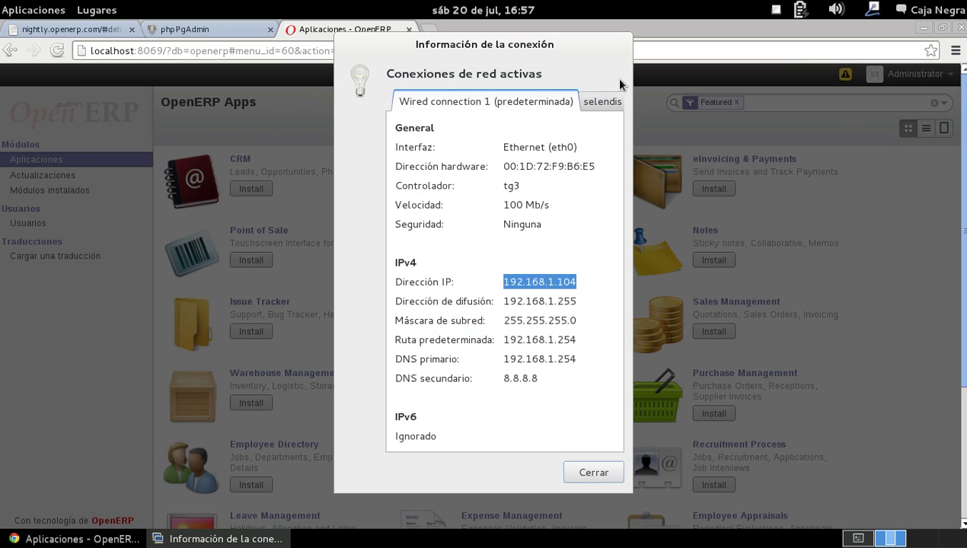
{"action": "left_click", "coordinate": [620, 480]}
{"action": "left_click", "coordinate": [34, 10]}
- Launch Iceweasel and enter the server address 192.168.1.104:8096
{"action": "mouse_move", "coordinate": [147, 93]}
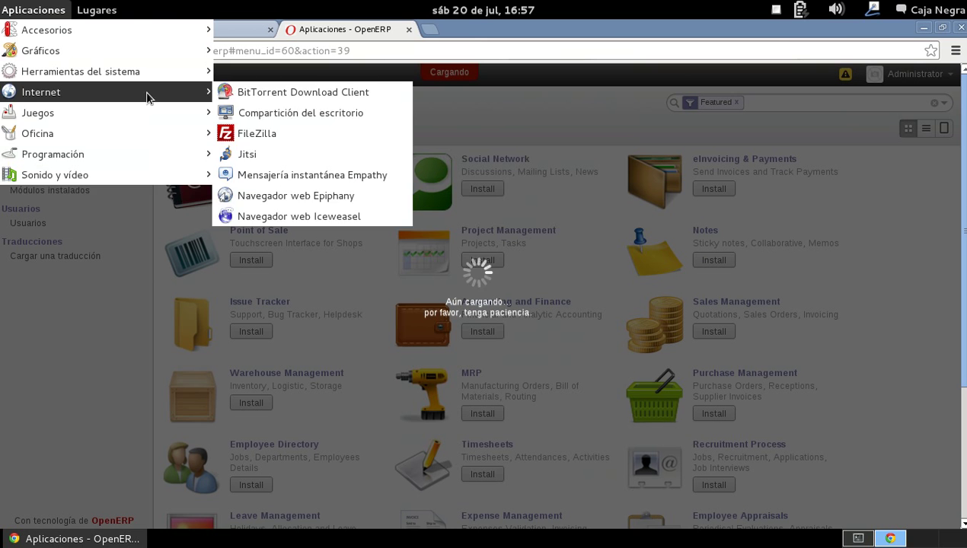
{"action": "left_click", "coordinate": [297, 214]}
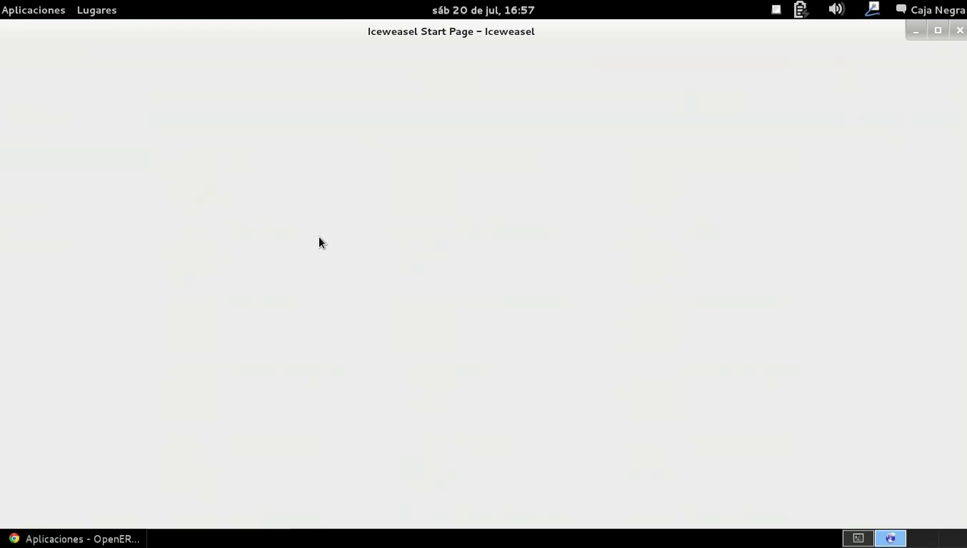
{"action": "left_click", "coordinate": [345, 82]}
{"action": "type", "text": "192.168.1.104"}
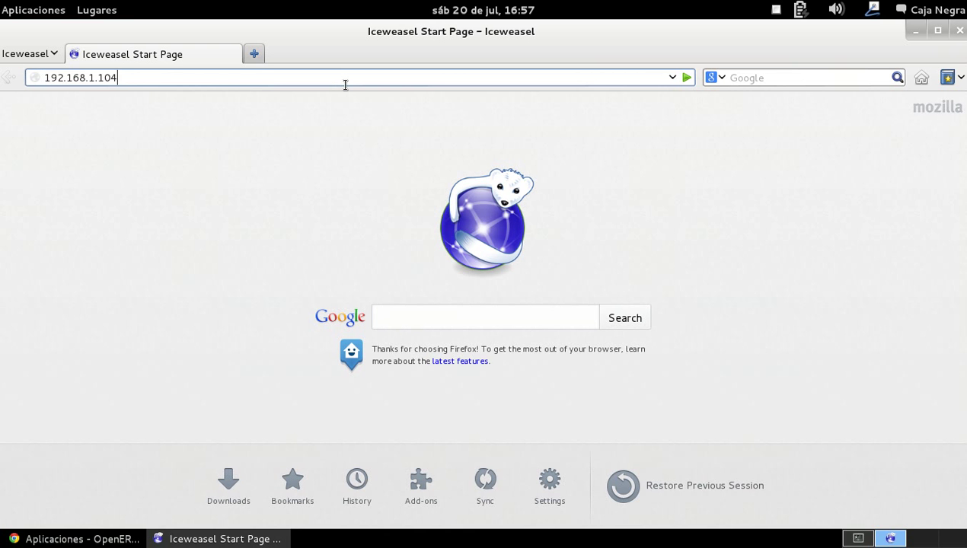
{"action": "type", "text": ":8096"}
{"action": "key", "text": "Return"}
- Correct the port to 8069 and load the OpenERP login page at 192.168.1.104:8069
{"action": "key", "text": "ctrl+alt+Right"}
{"action": "key", "text": "alt+Tab"}
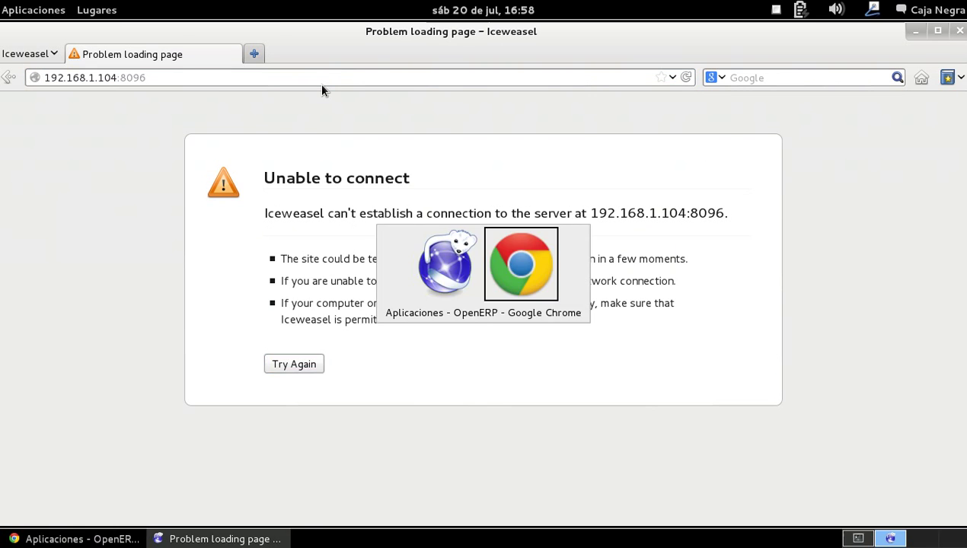
{"action": "key", "text": "alt+Tab"}
{"action": "left_click", "coordinate": [251, 75]}
{"action": "key", "text": "BackSpace"}
{"action": "key", "text": "BackSpace"}
{"action": "type", "text": "69"}
{"action": "key", "text": "Return"}
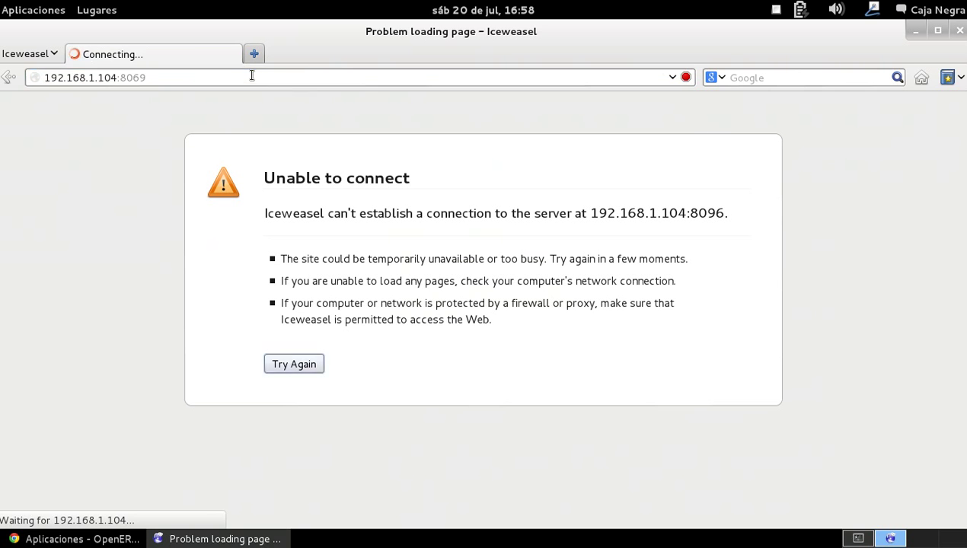
- Compare the loaded page with the other browser window, then close Iceweasel
{"action": "left_click", "coordinate": [389, 73]}
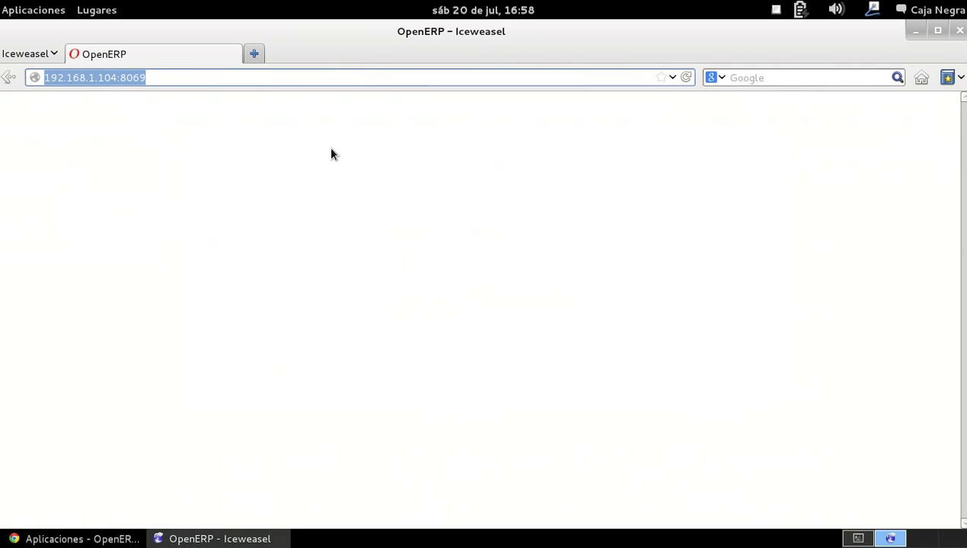
{"action": "key", "text": "alt+Tab"}
{"action": "key", "text": "alt+Tab"}
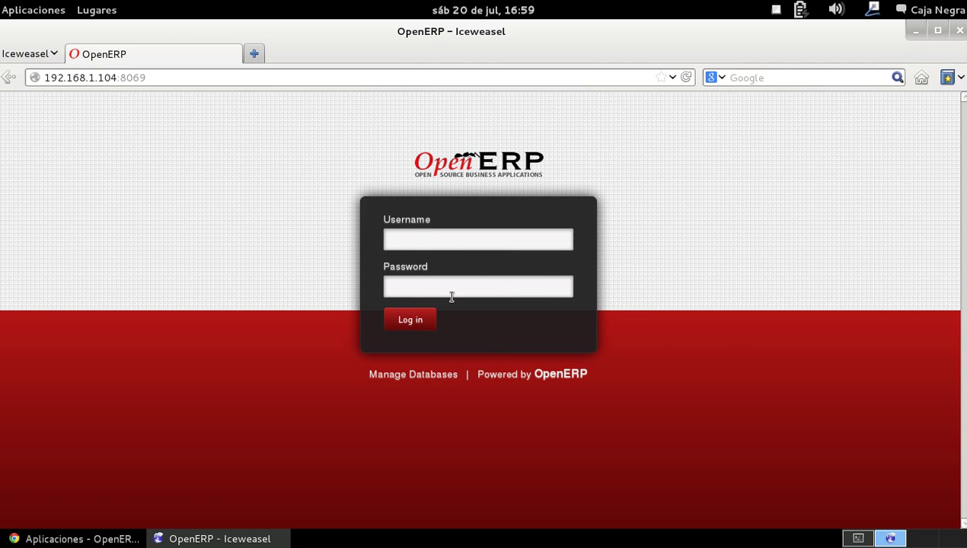
{"action": "left_click", "coordinate": [960, 31]}
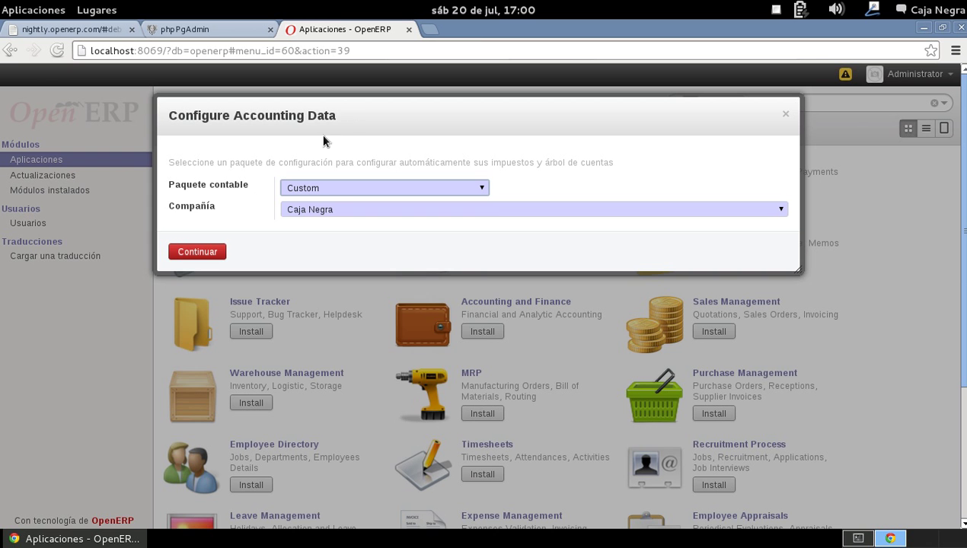
- Pick México - Contabilidad as accounting package and Caja Negra as company, then continue
{"action": "left_click", "coordinate": [351, 188]}
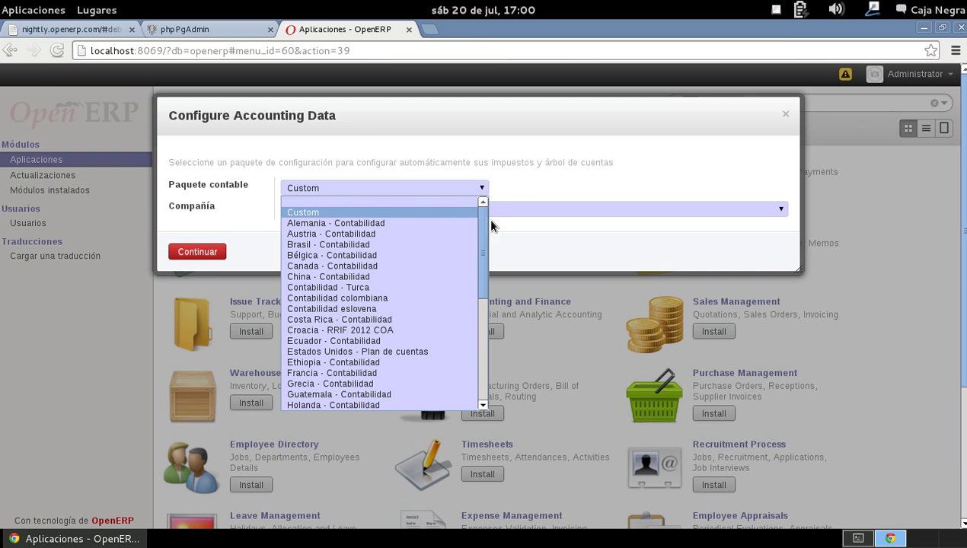
{"action": "left_click_drag", "start_coordinate": [479, 217], "coordinate": [489, 299]}
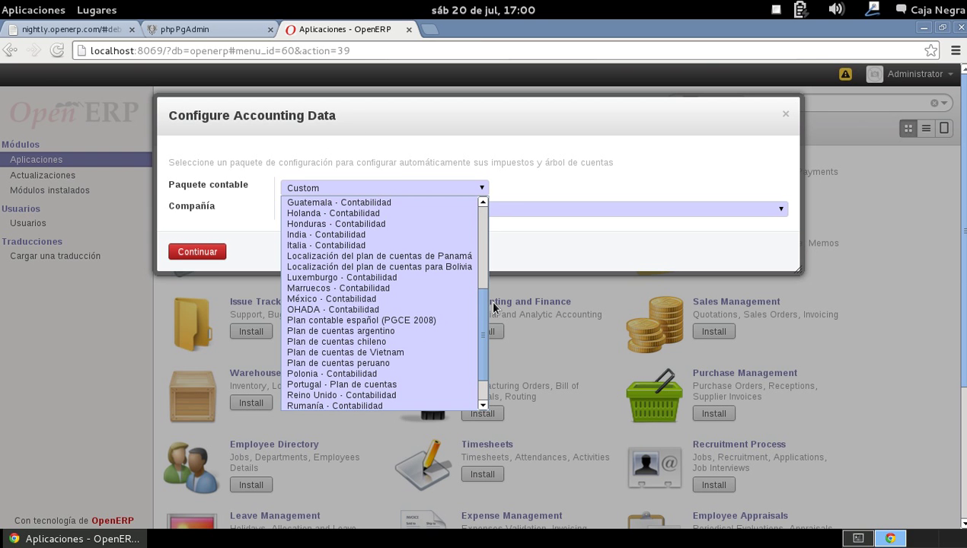
{"action": "left_click", "coordinate": [367, 299]}
{"action": "left_click", "coordinate": [482, 192]}
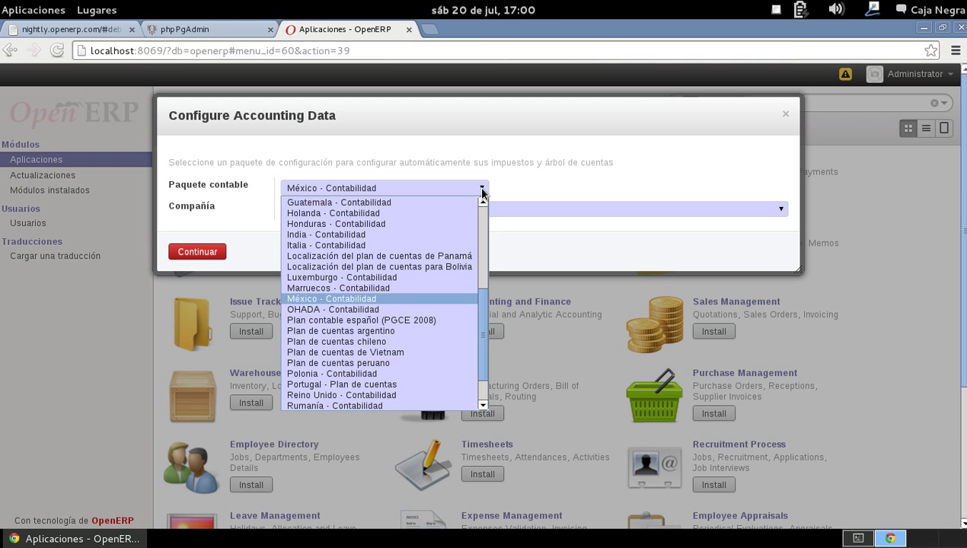
{"action": "left_click_drag", "start_coordinate": [482, 300], "coordinate": [472, 244]}
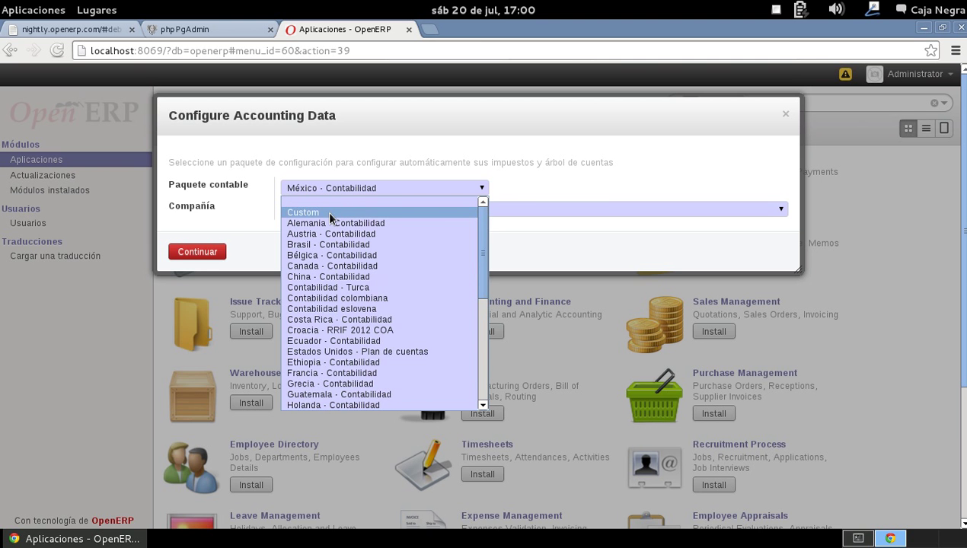
{"action": "left_click", "coordinate": [402, 147]}
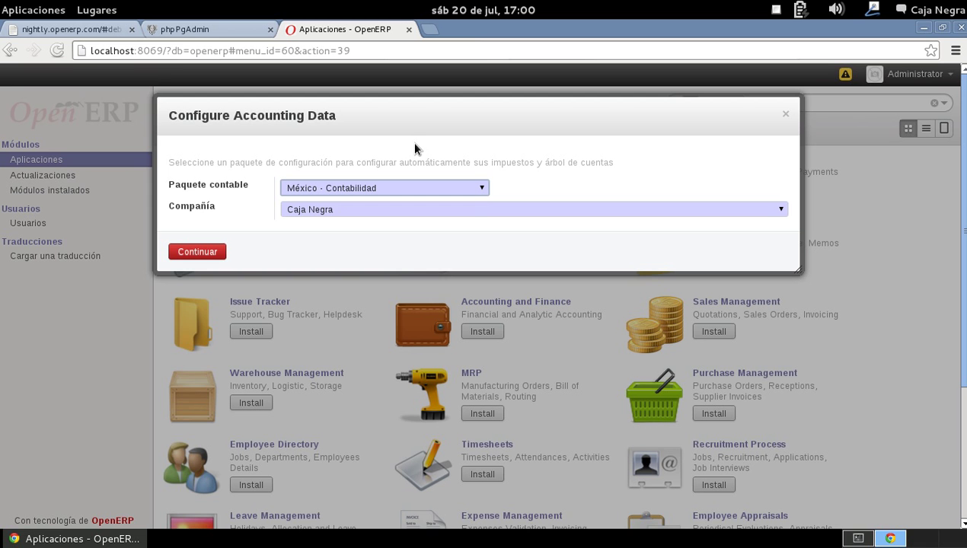
{"action": "left_click", "coordinate": [337, 213]}
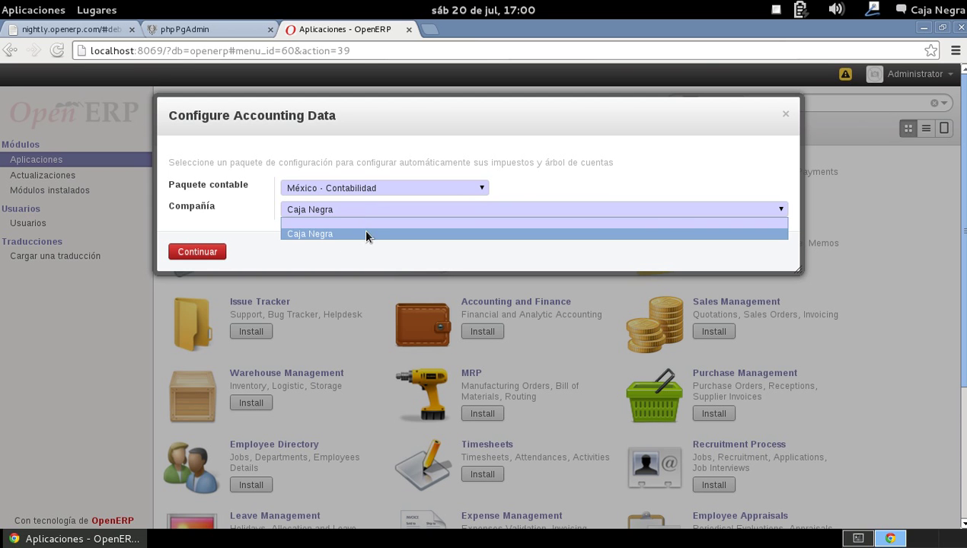
{"action": "left_click", "coordinate": [362, 231]}
{"action": "left_click", "coordinate": [200, 252]}
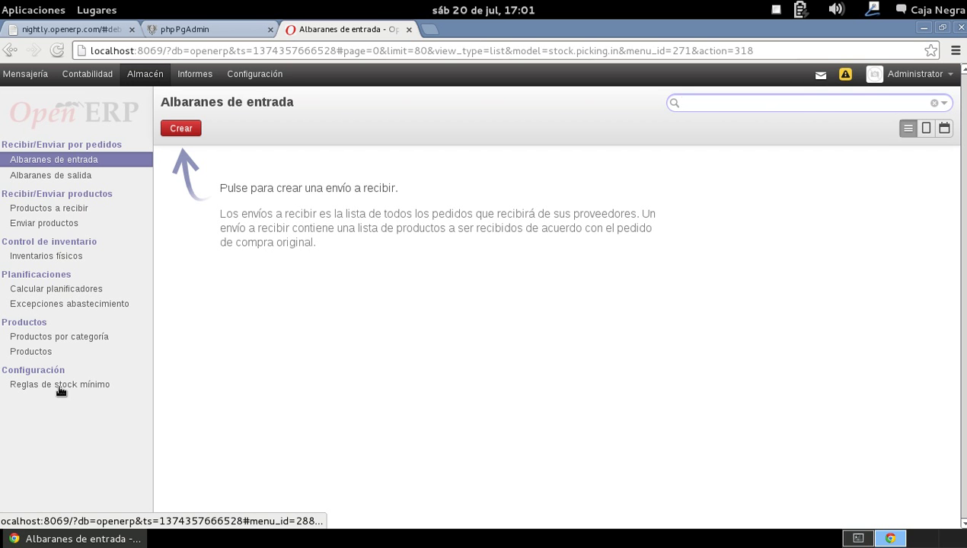
- View the Almacén Productos list, dismiss the time zone warning, and log out via Cerrar sesión
{"action": "left_click", "coordinate": [42, 353]}
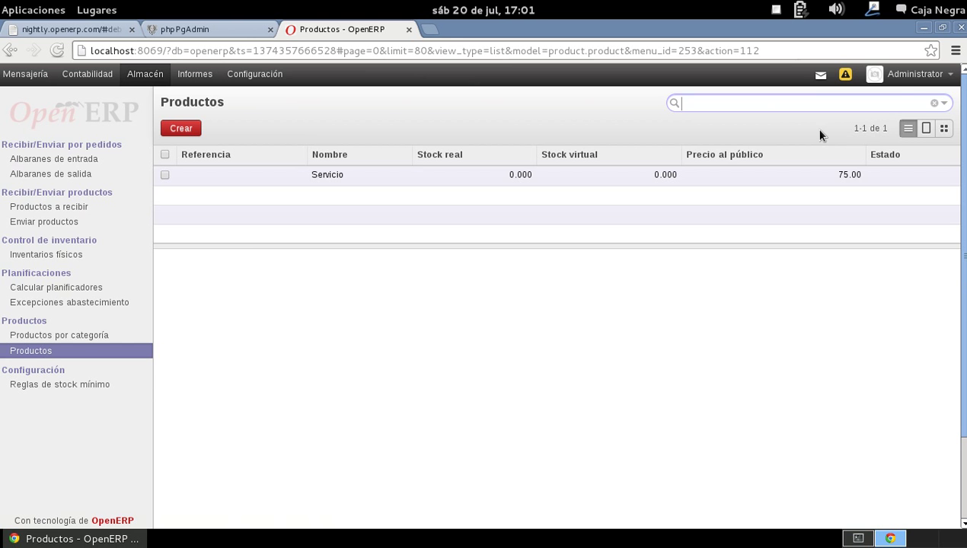
{"action": "left_click", "coordinate": [845, 74]}
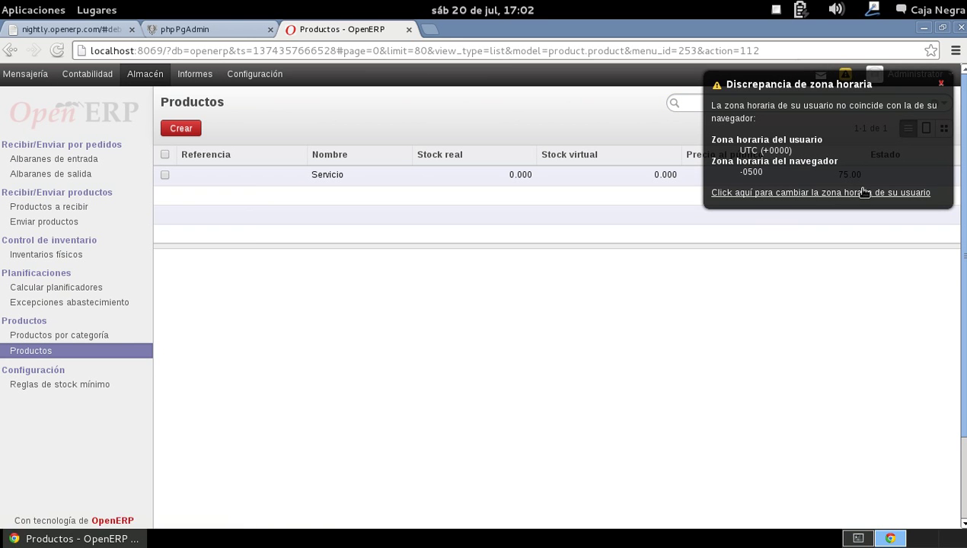
{"action": "left_click", "coordinate": [942, 83]}
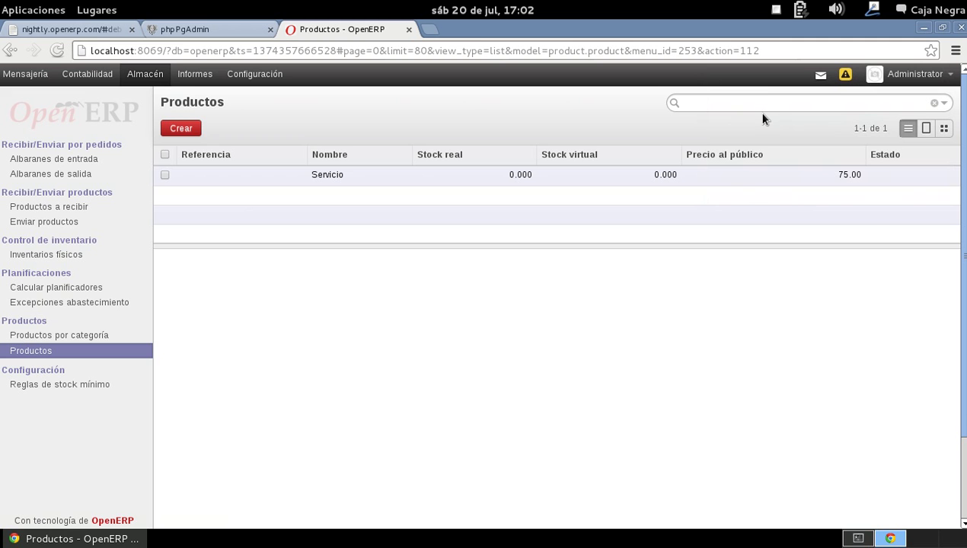
{"action": "left_click", "coordinate": [705, 104]}
{"action": "left_click", "coordinate": [914, 74]}
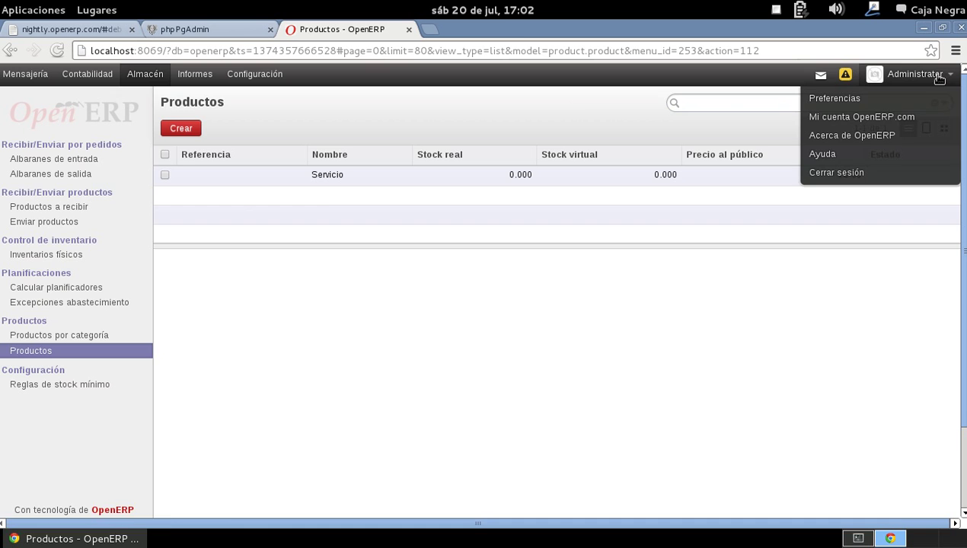
{"action": "left_click", "coordinate": [841, 175]}
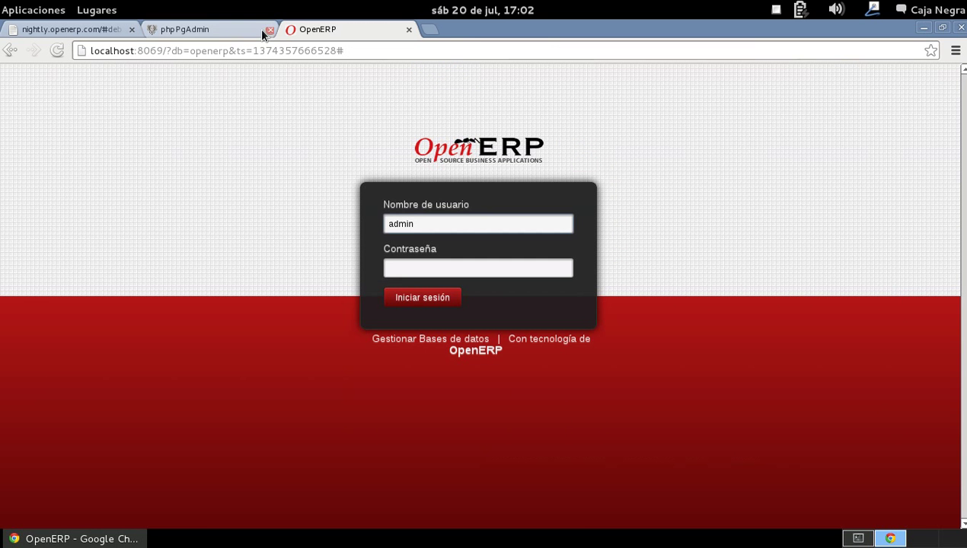